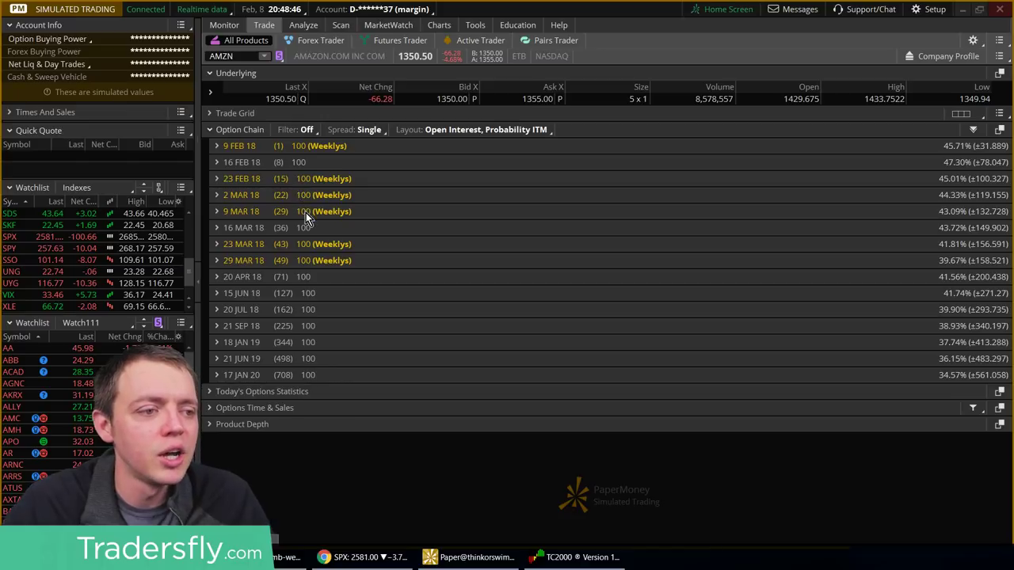
- Switch to TC2000 and load the daily AMZN chart
left_click(583, 556)
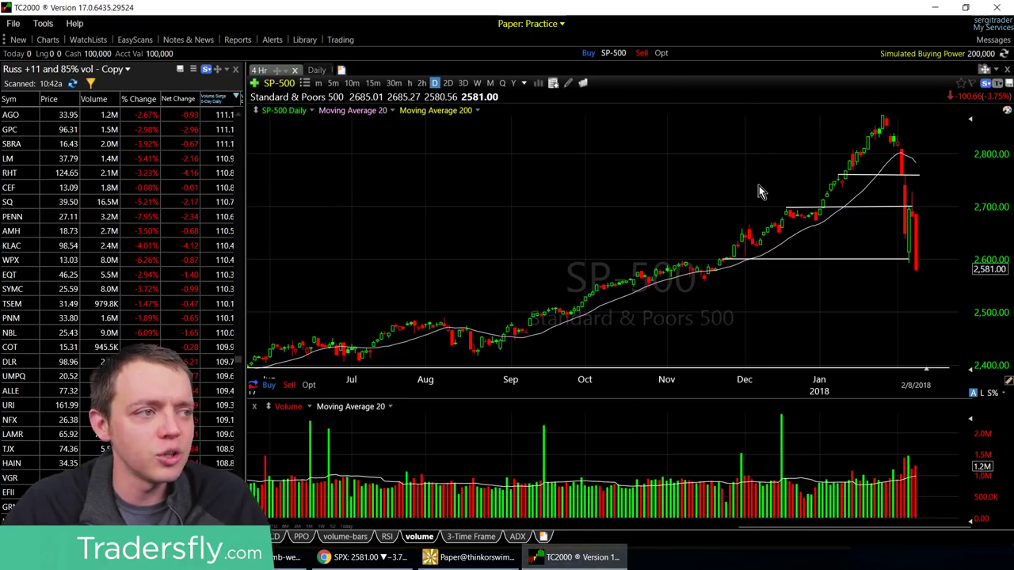
scroll(759, 190, "up", 2)
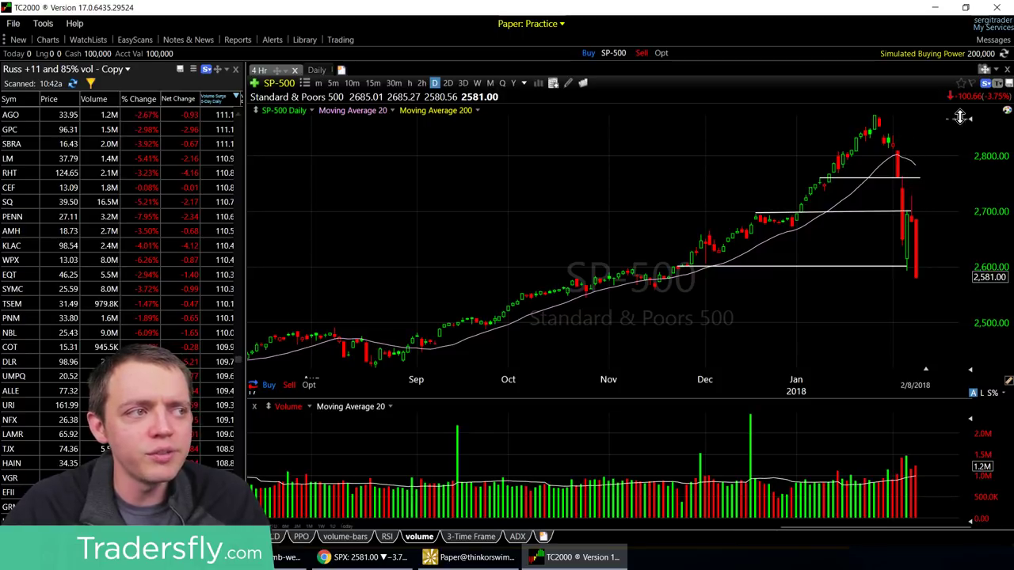
left_click_drag(923, 86, 1011, 114)
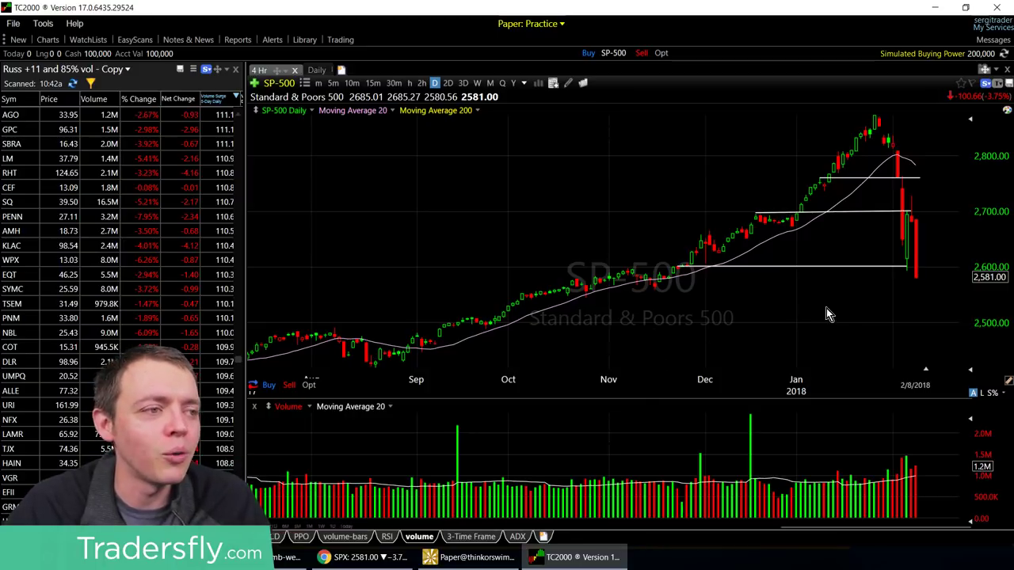
type("AMZN")
key("Return")
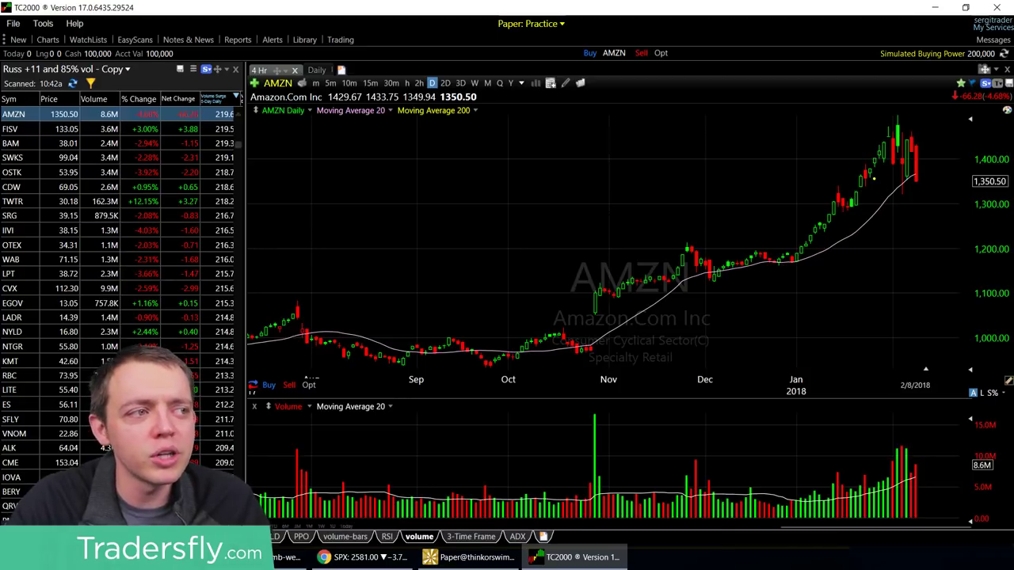
- Mark horizontal price levels on the AMZN chart near 1,330, 1,205 and 1,445, and clear the markings
left_click_drag(837, 190, 958, 190)
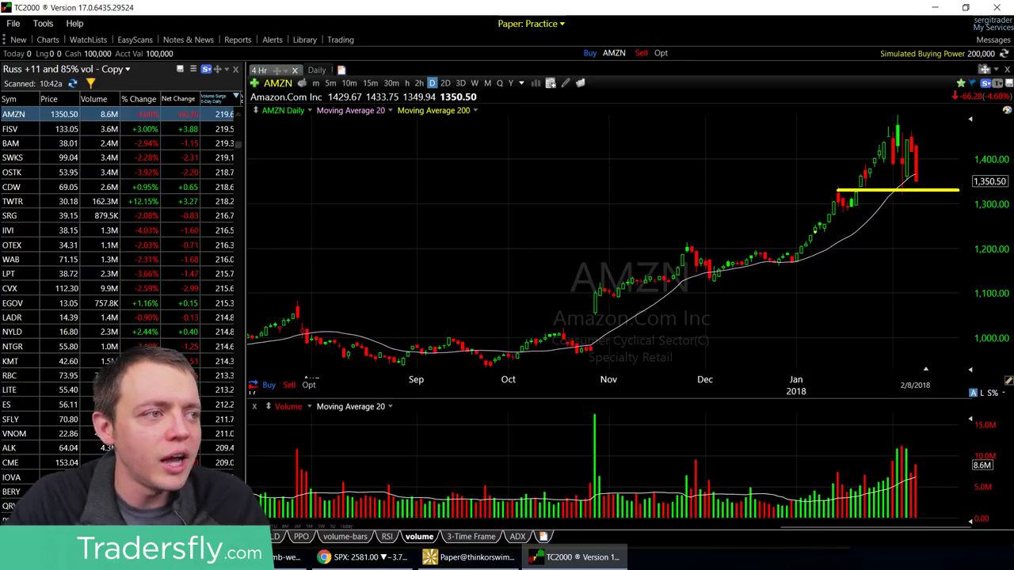
mouse_move(684, 247)
left_mouse_down()
mouse_move(893, 257)
mouse_move(948, 246)
left_mouse_up()
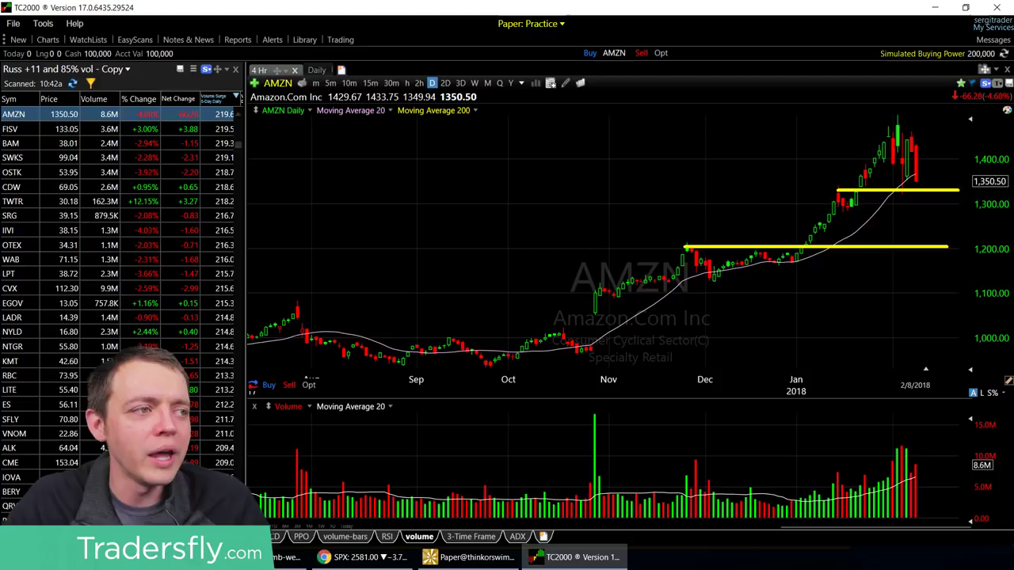
left_click_drag(874, 139, 934, 139)
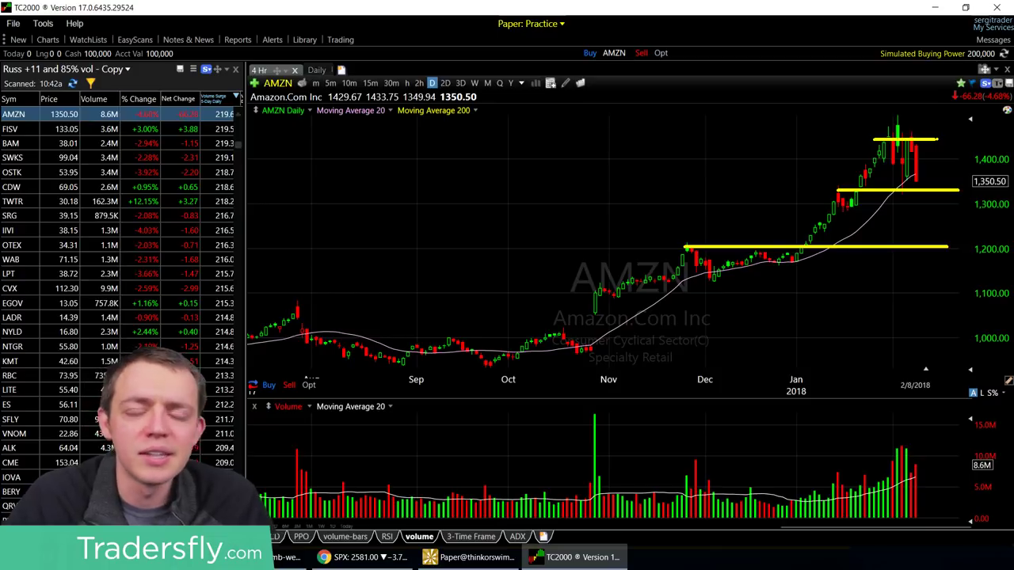
key("Delete")
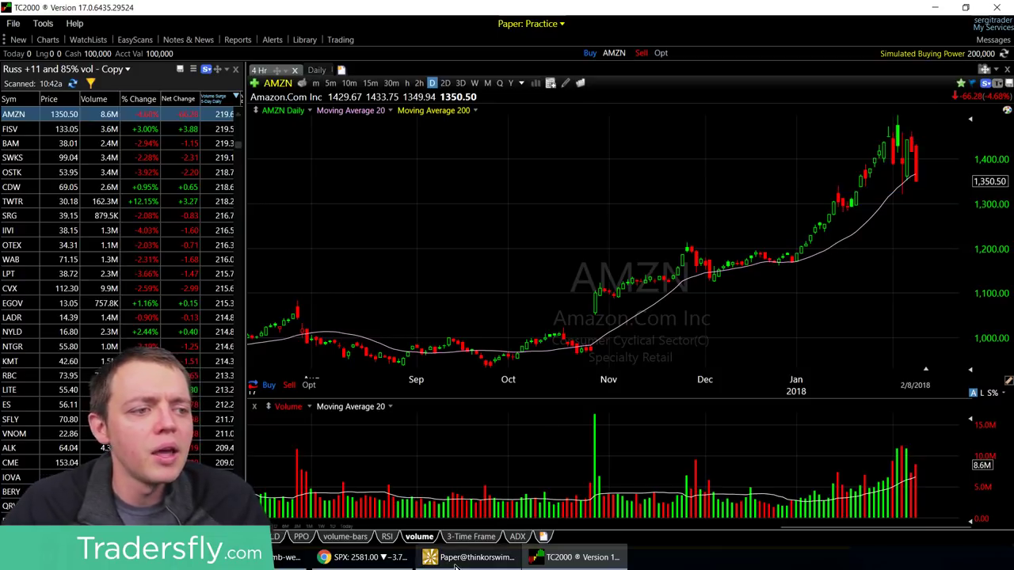
- Switch to thinkorswim, expand AMZN's 16 MAR 18 option chain and limit it to 50 strikes
left_click(456, 564)
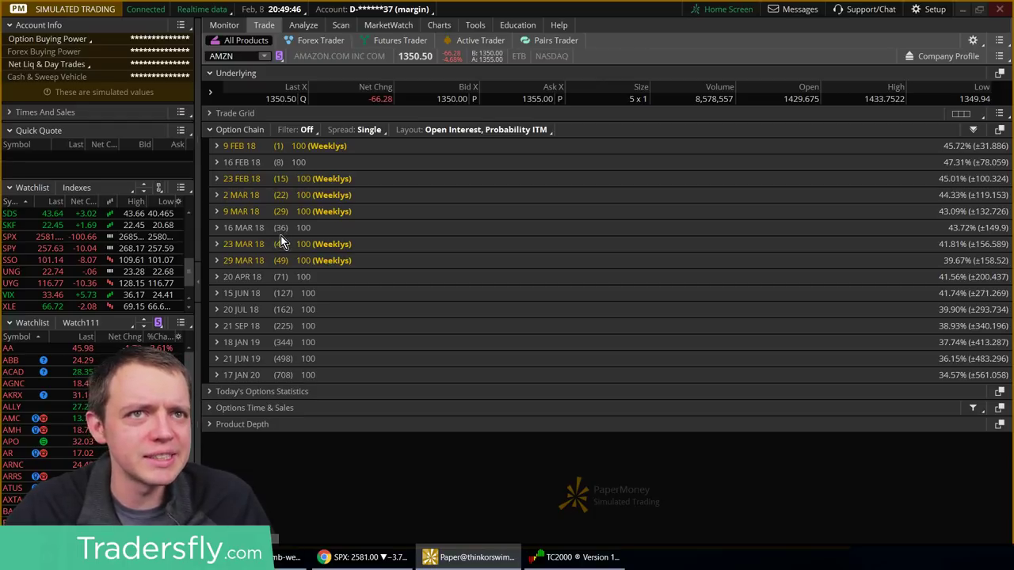
left_click(222, 228)
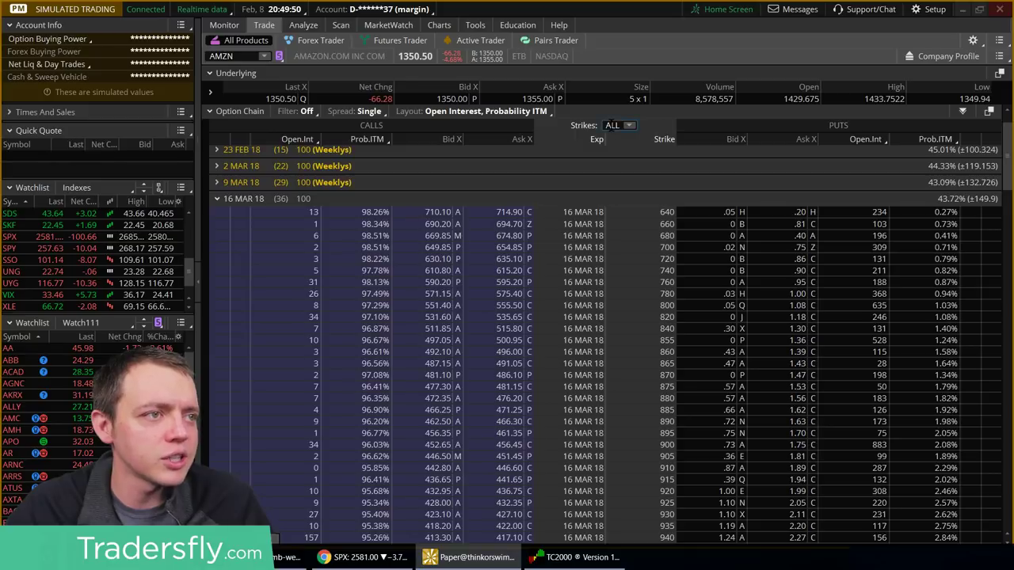
double_click(611, 124)
type("100")
key("Return")
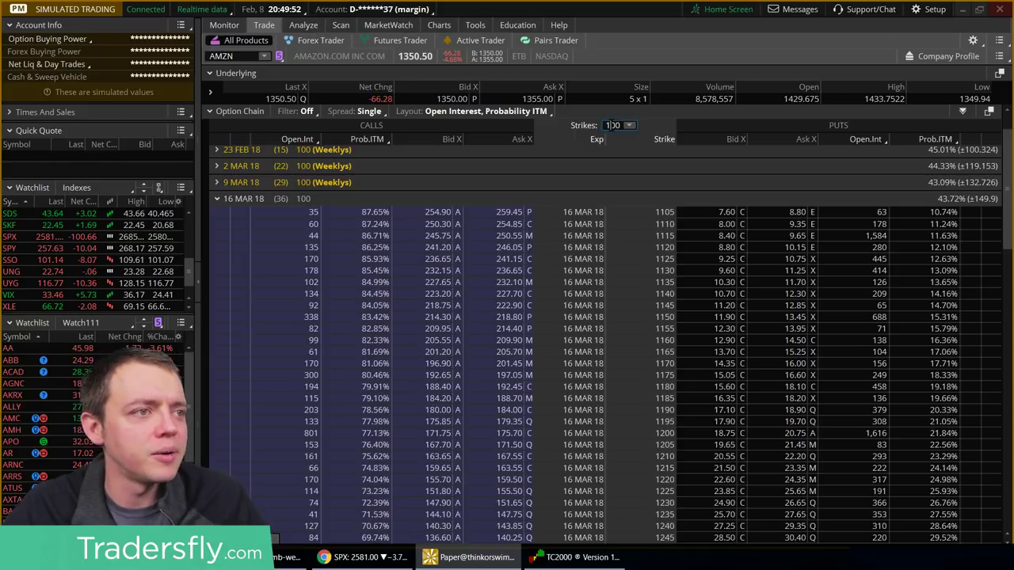
double_click(611, 125)
type("50")
key("Return")
- Create a single sell order for the 16 MAR 18 1340 put and analyze it in the risk profile
scroll(723, 434, "down", 2)
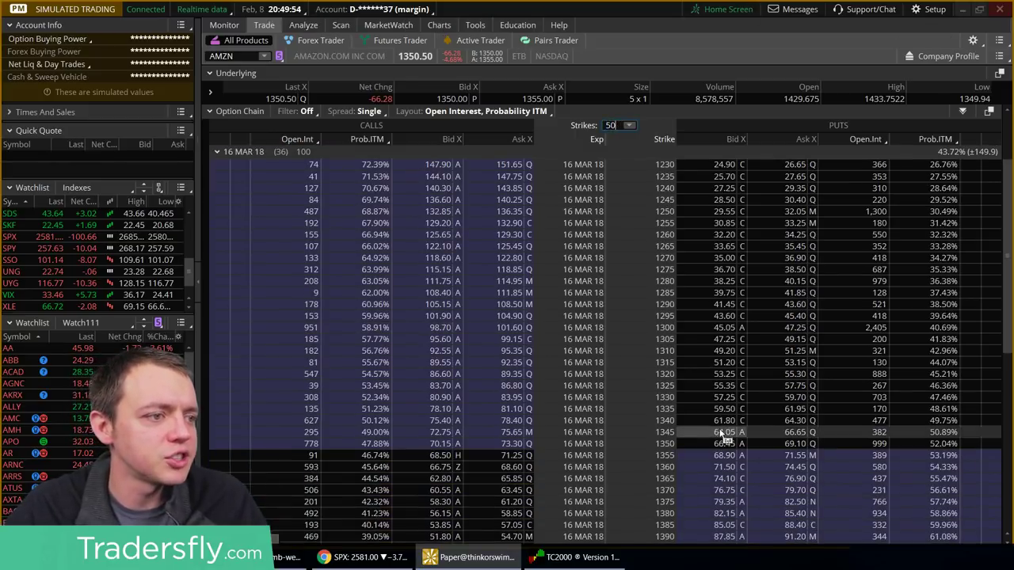
right_click(727, 425)
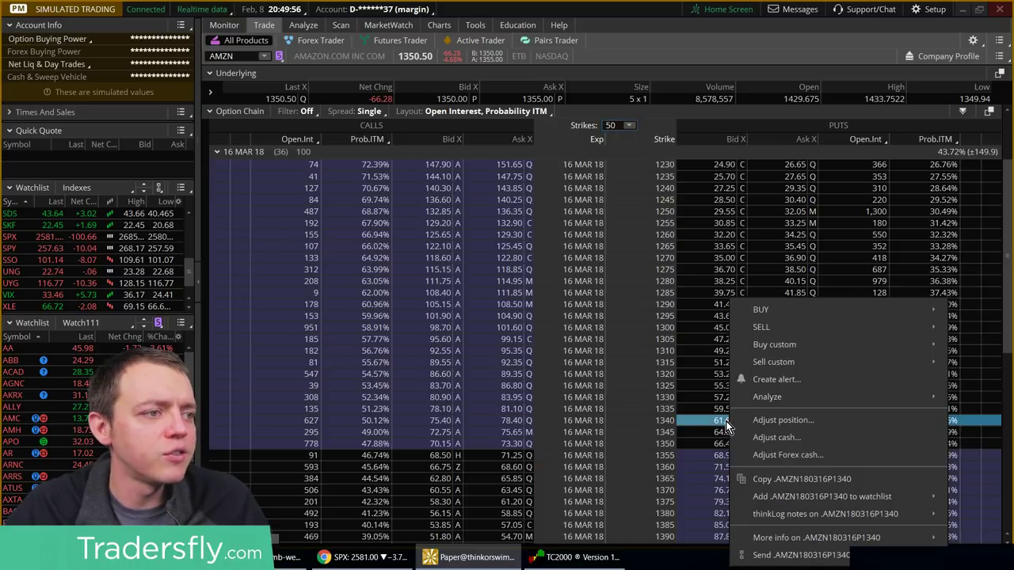
mouse_move(776, 335)
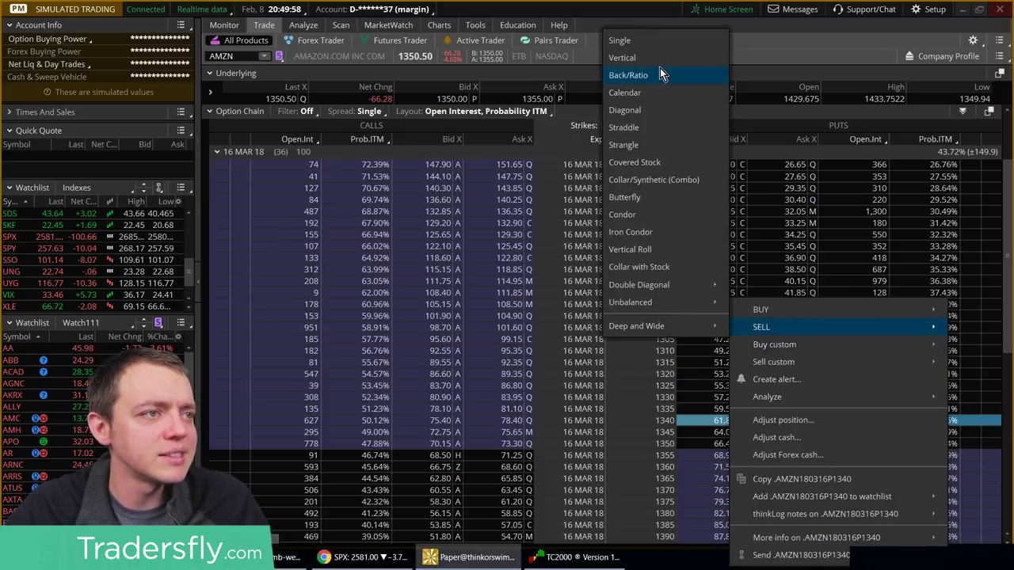
left_click(650, 40)
right_click(688, 388)
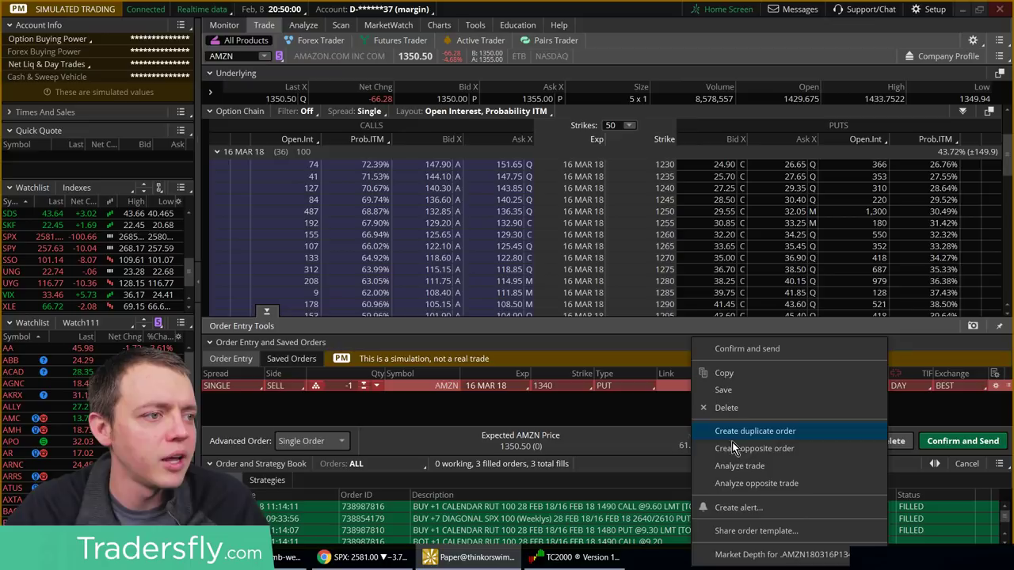
left_click(743, 468)
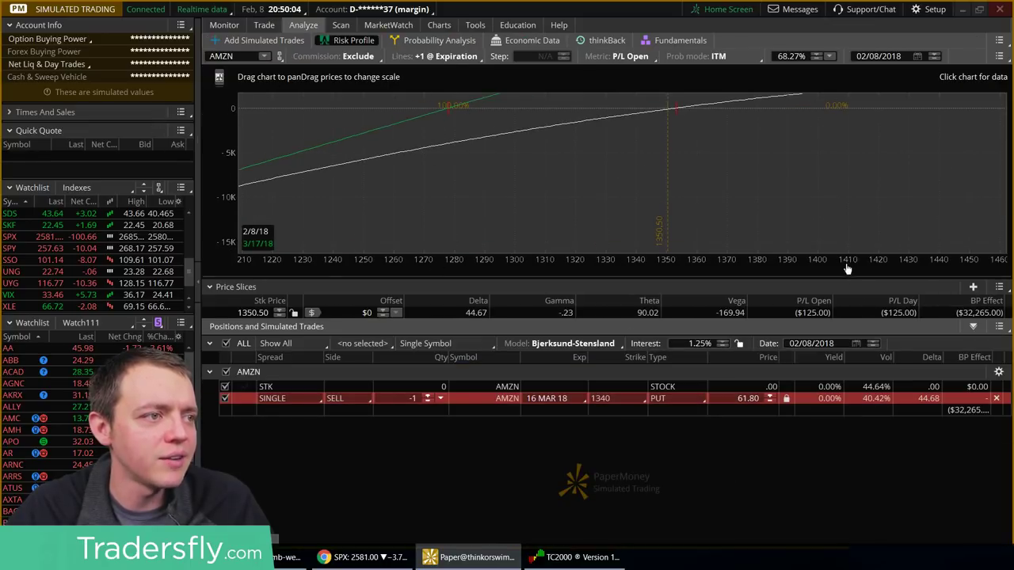
left_click_drag(845, 265, 362, 265)
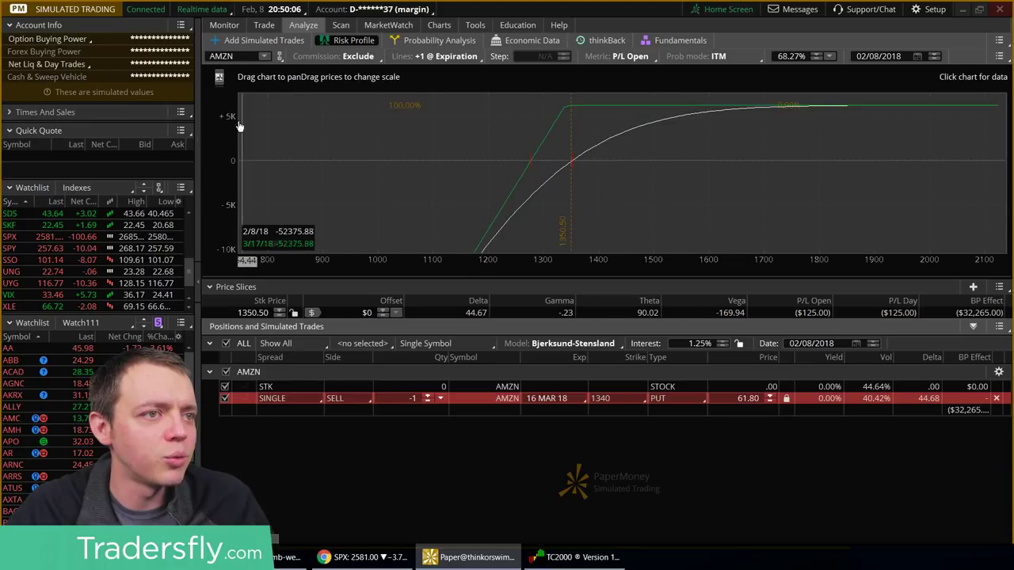
left_click_drag(237, 124, 385, 188)
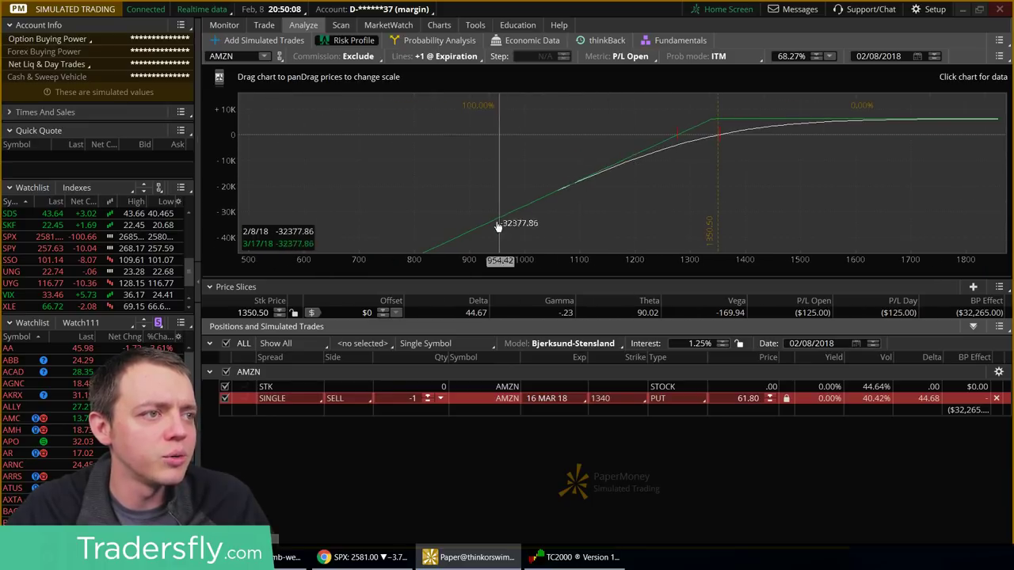
- Create a buy order for the 20 APR 18 1340 put and add it to the risk profile analysis
left_click(263, 28)
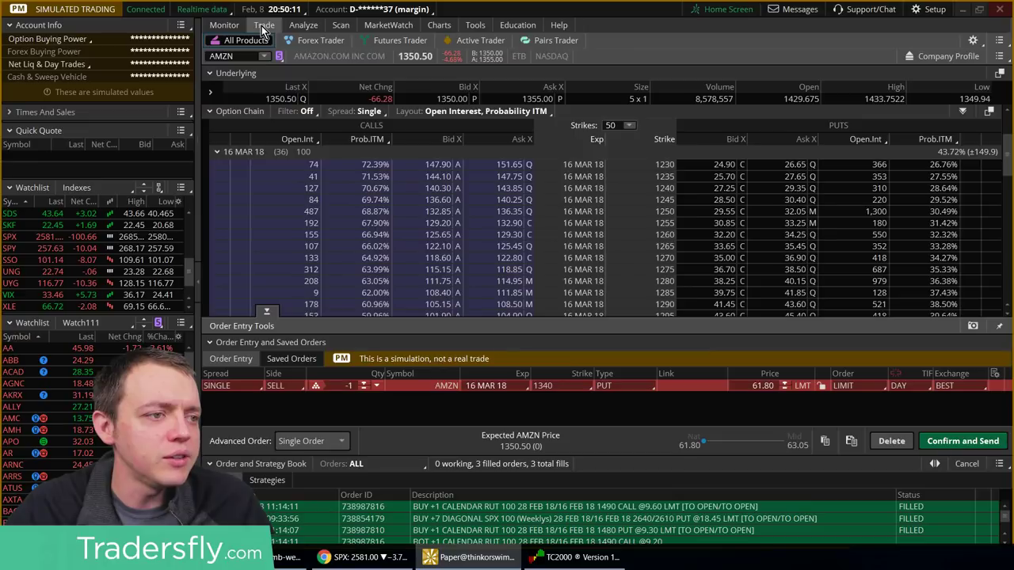
left_click(267, 313)
left_click(217, 152)
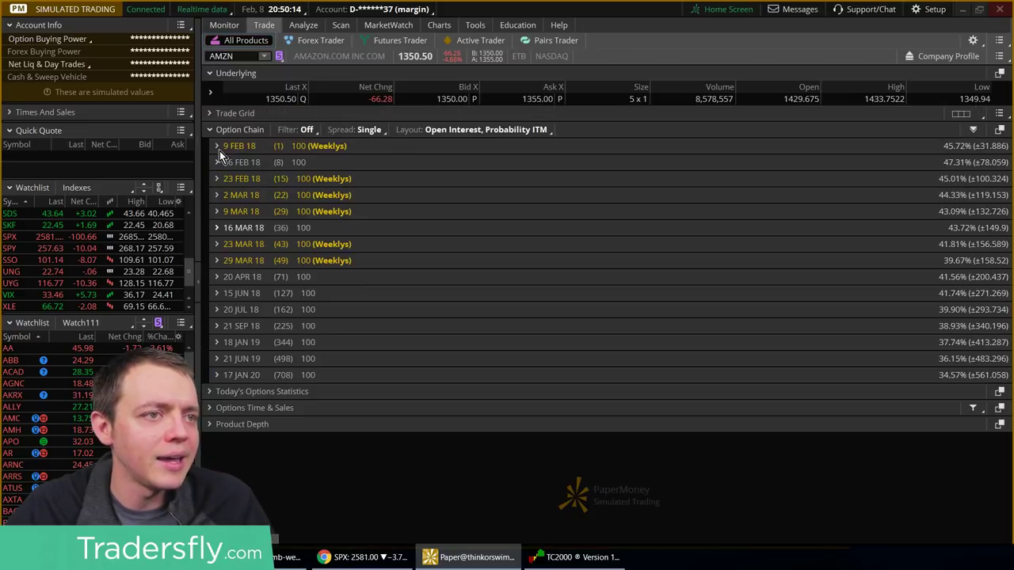
left_click(227, 280)
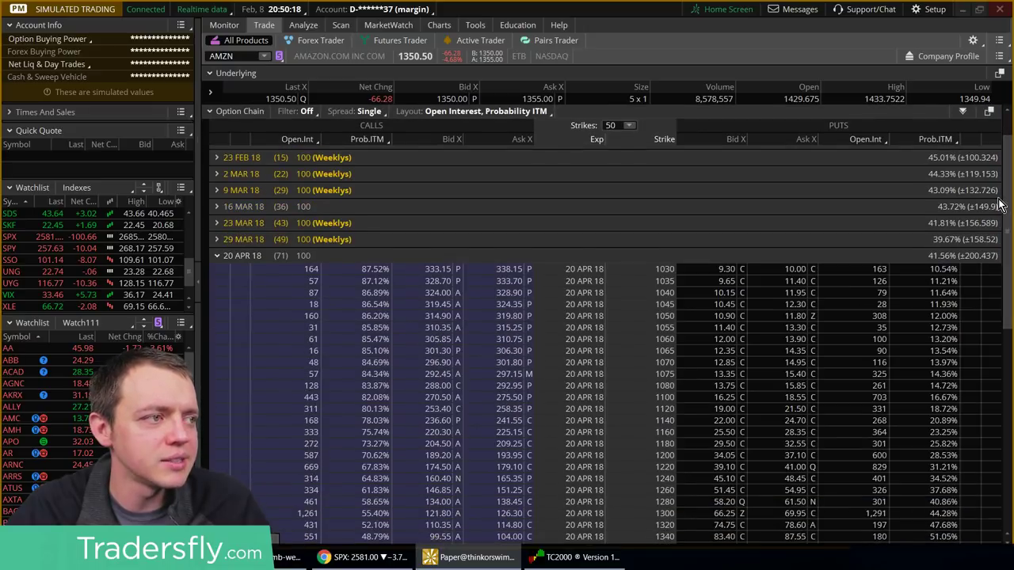
scroll(1000, 205, "down", 7)
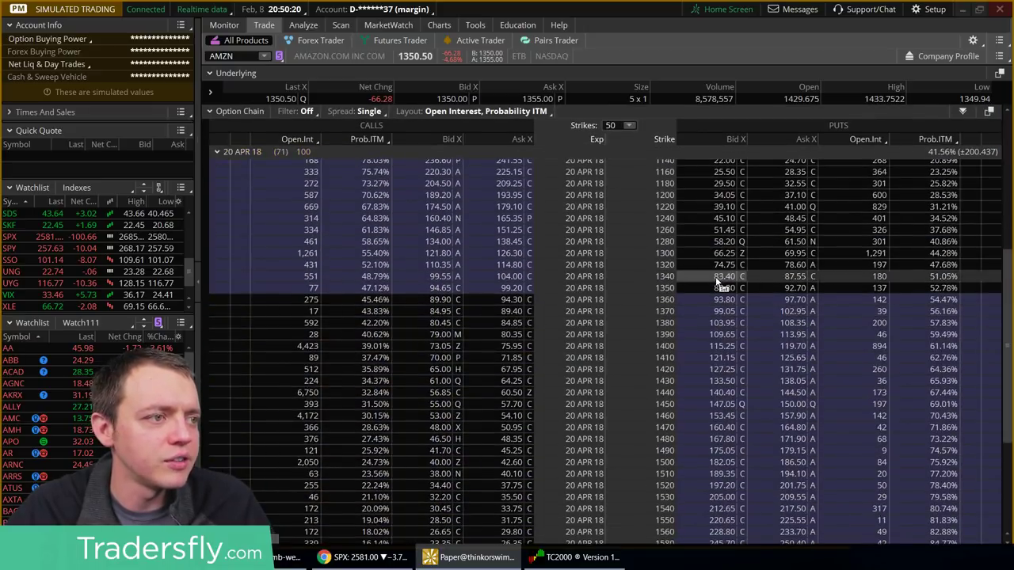
right_click(717, 281)
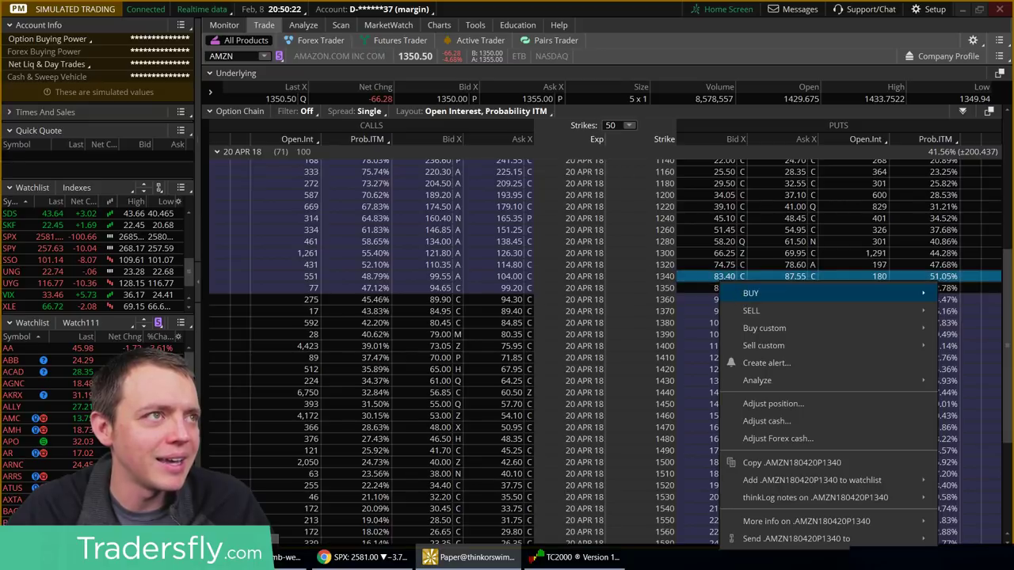
left_click(750, 293)
right_click(715, 388)
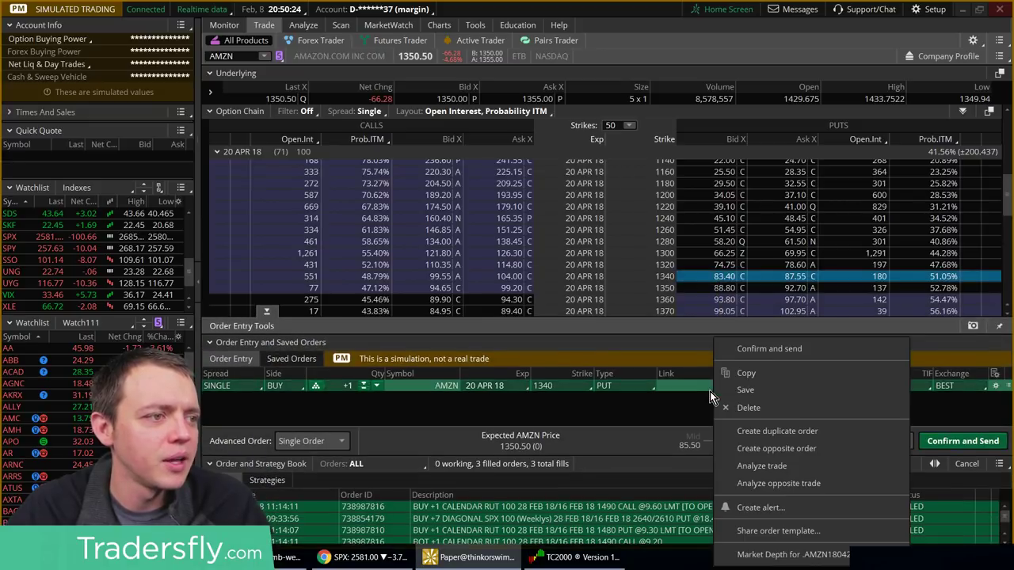
left_click(731, 468)
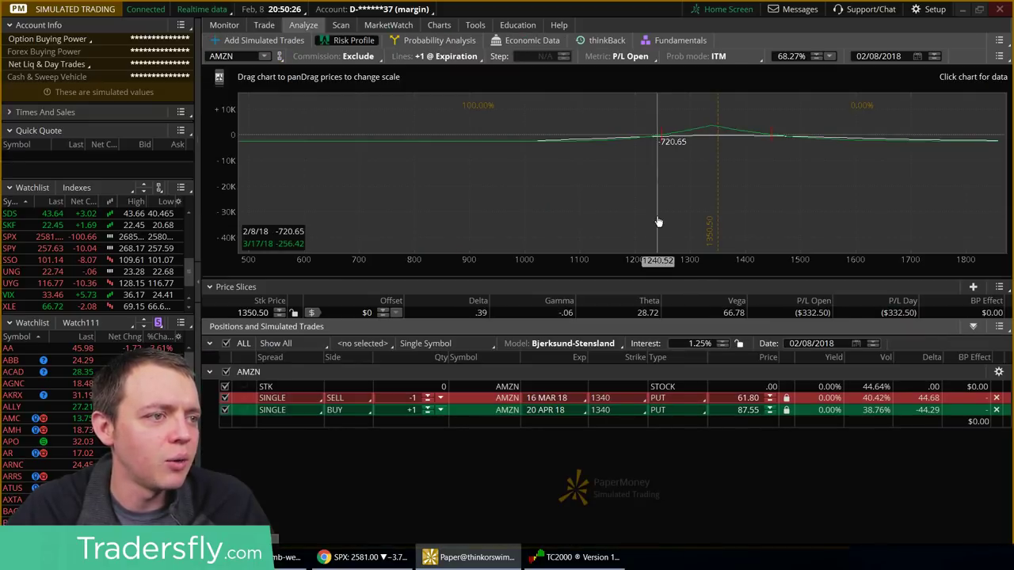
left_click_drag(658, 219, 584, 256)
left_click_drag(228, 140, 229, 216)
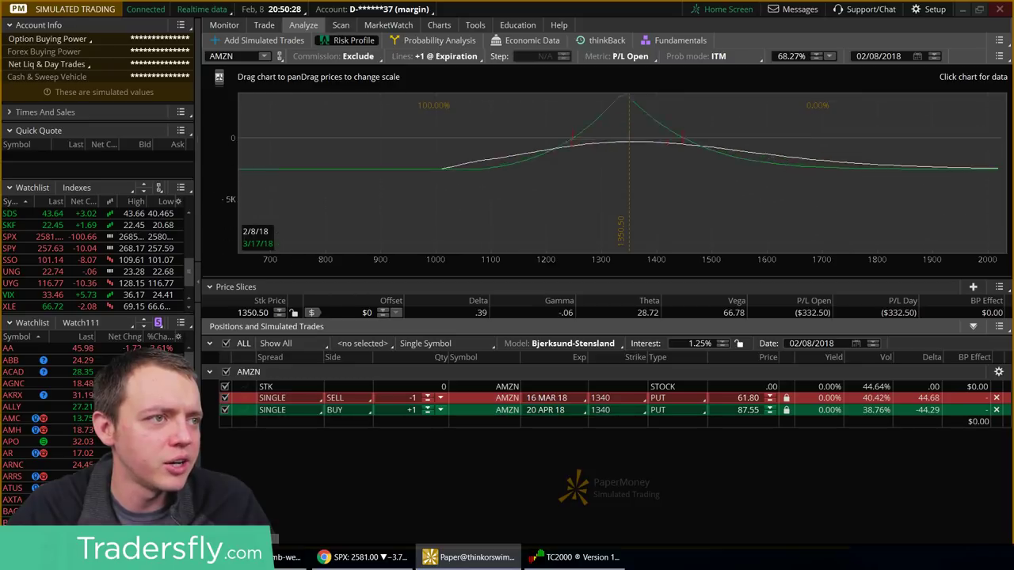
left_click_drag(555, 182, 494, 225)
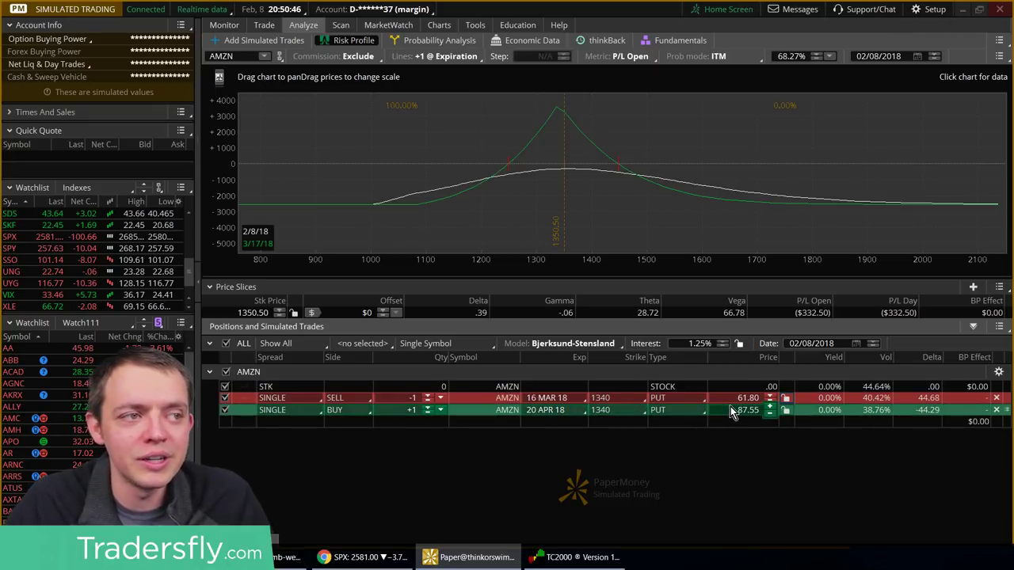
- Add a 1320 put calendar to the risk profile, selling 16 MAR 18 with the buy leg's expiration set to 20 APR 18
left_click(264, 25)
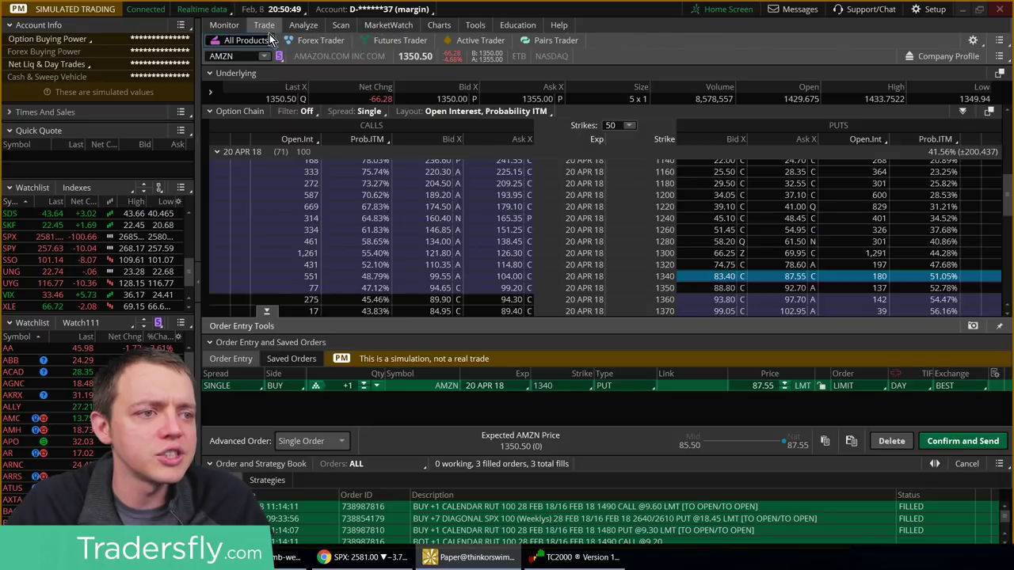
left_click(217, 152)
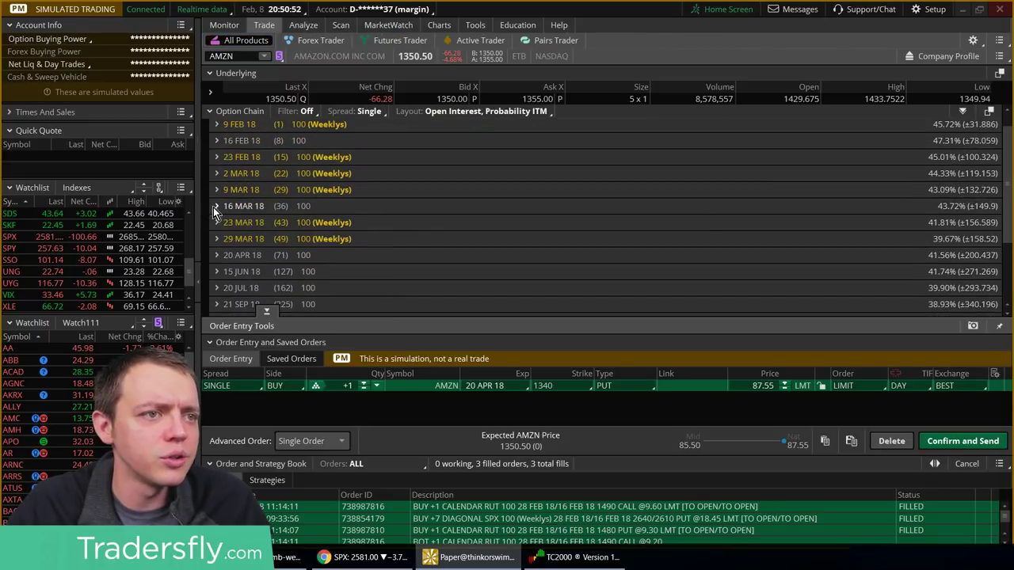
left_click(216, 206)
scroll(218, 208, "down", 3)
scroll(622, 287, "down", 1)
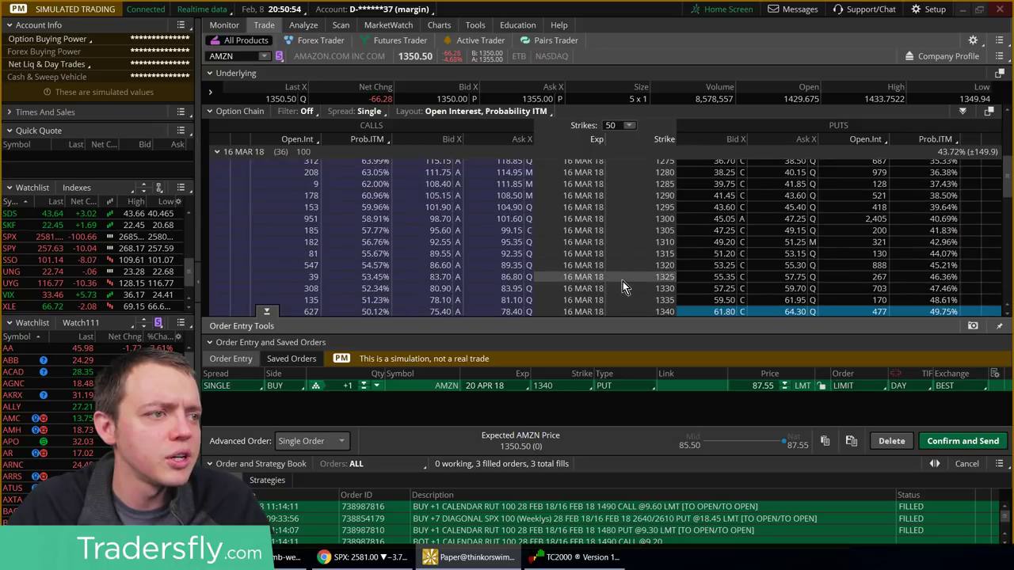
right_click(716, 270)
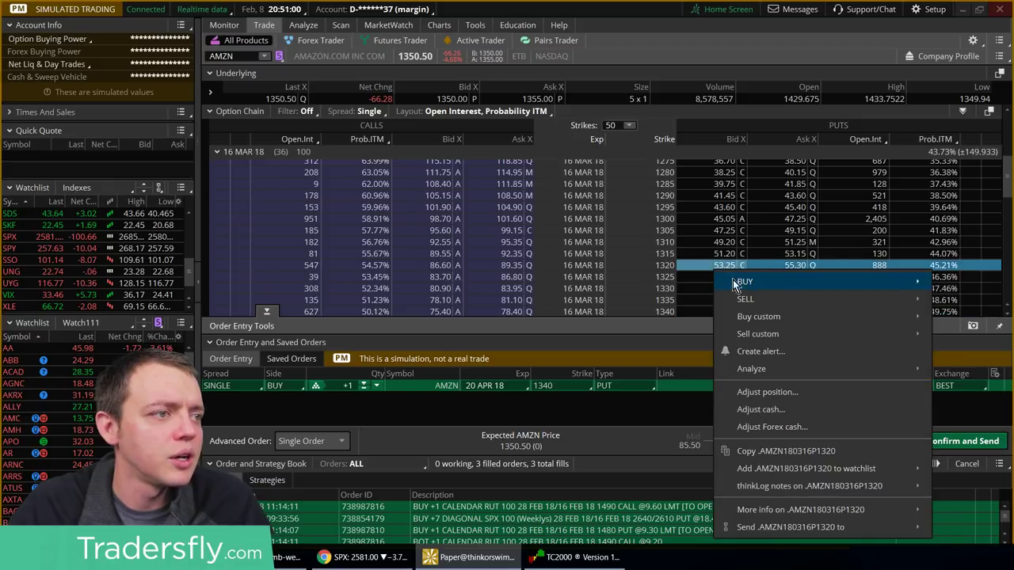
left_click(967, 333)
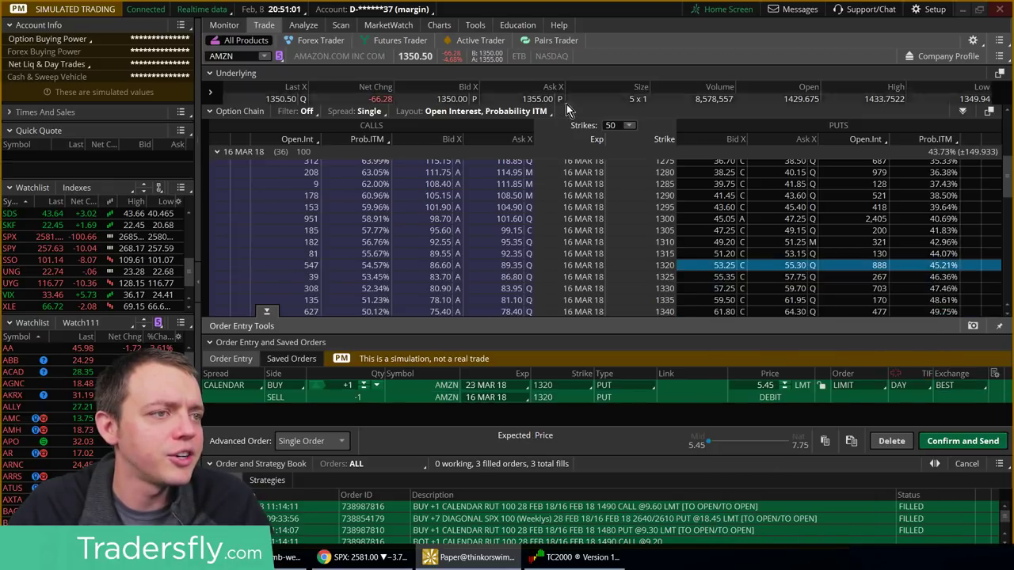
right_click(684, 384)
left_click(733, 466)
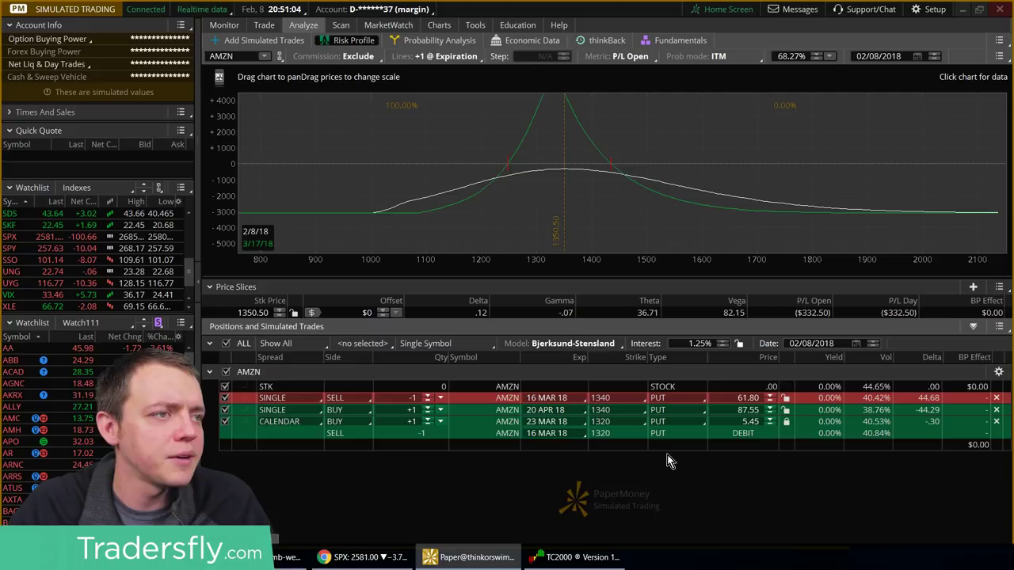
left_click(562, 425)
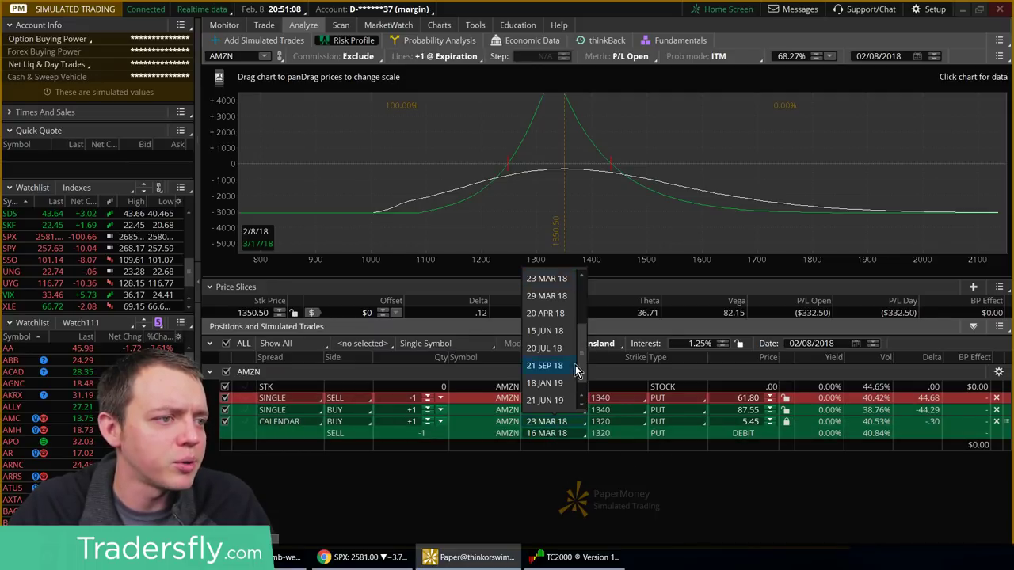
left_click(546, 313)
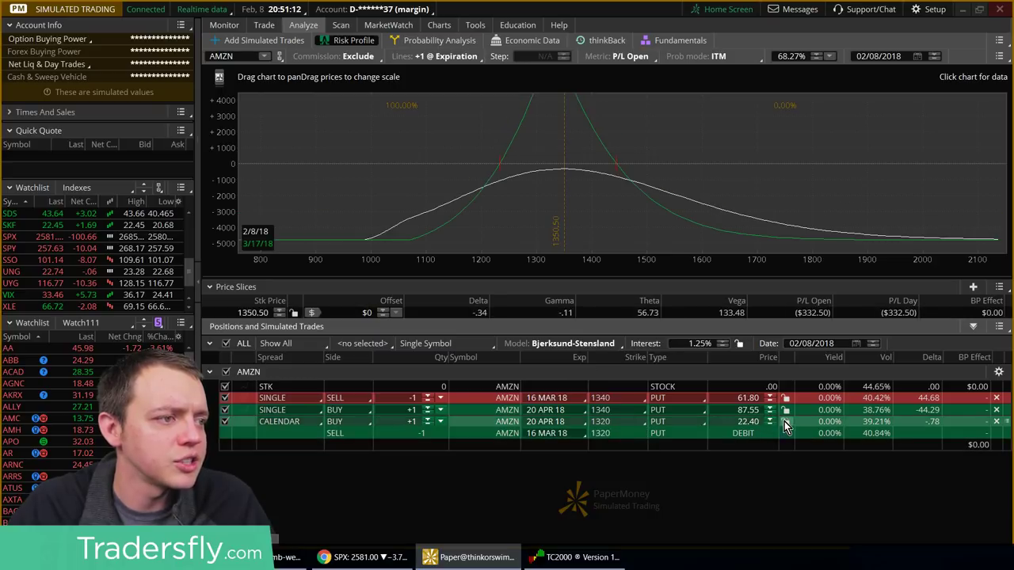
- Set the put calendar's strike to 1340
left_click(620, 422)
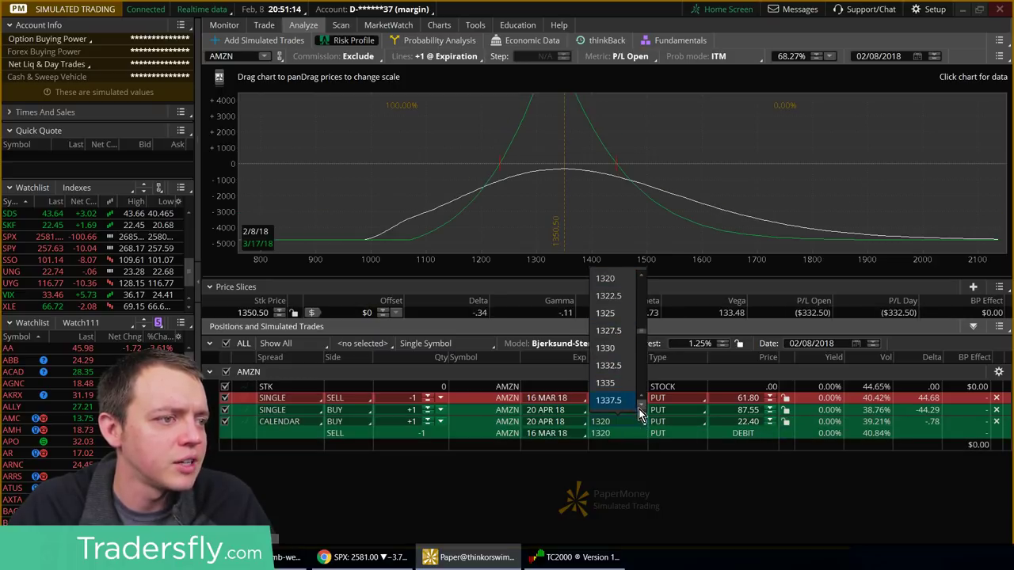
left_click(641, 404)
left_click(615, 400)
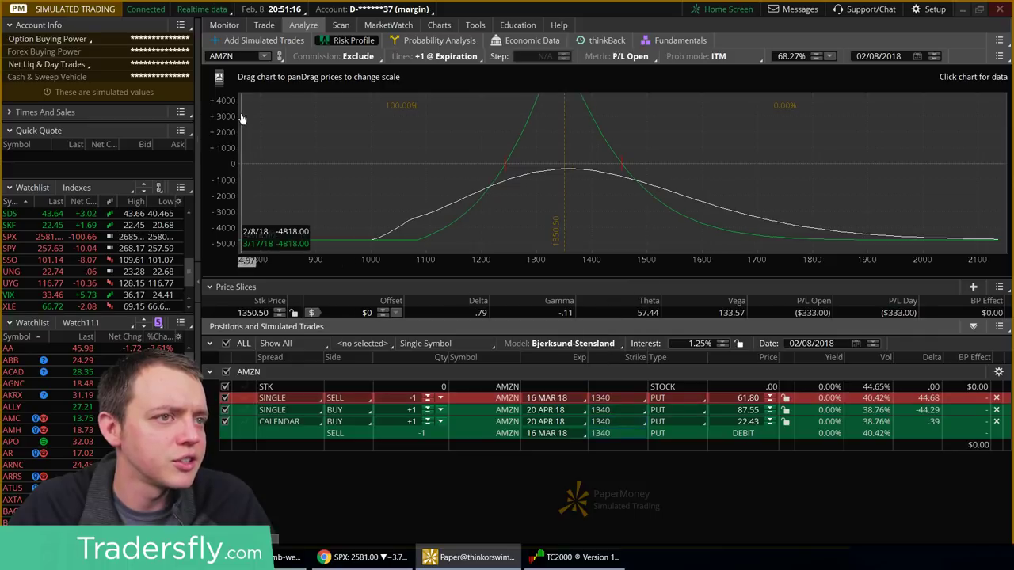
- Exclude the two single 1340 put orders from the analysis and rescale the risk graph to show the calendar's curve clearly
left_click(225, 409)
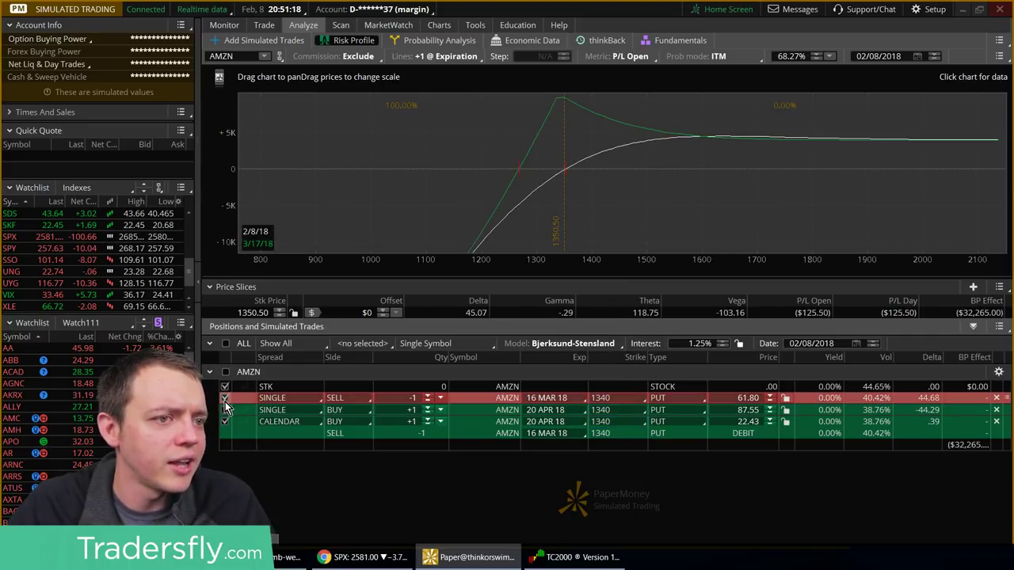
left_click(225, 398)
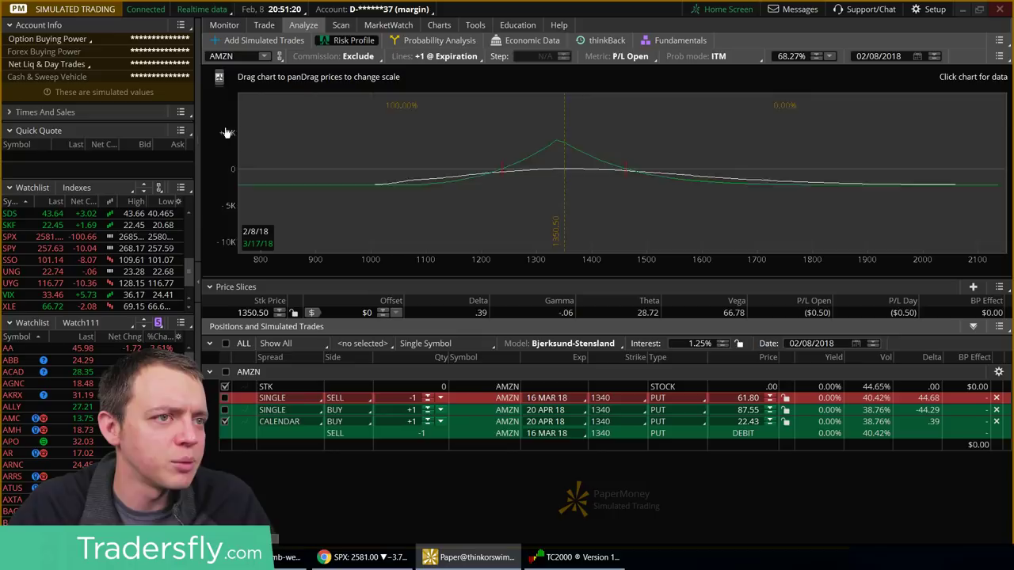
left_click_drag(226, 133, 229, 162)
left_click_drag(594, 198, 577, 218)
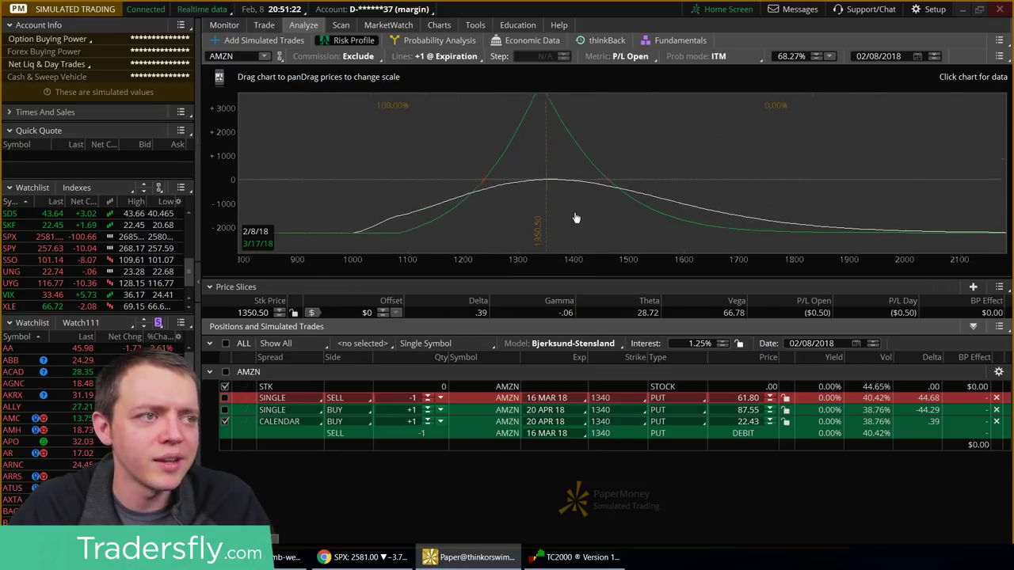
left_click_drag(657, 259, 824, 271)
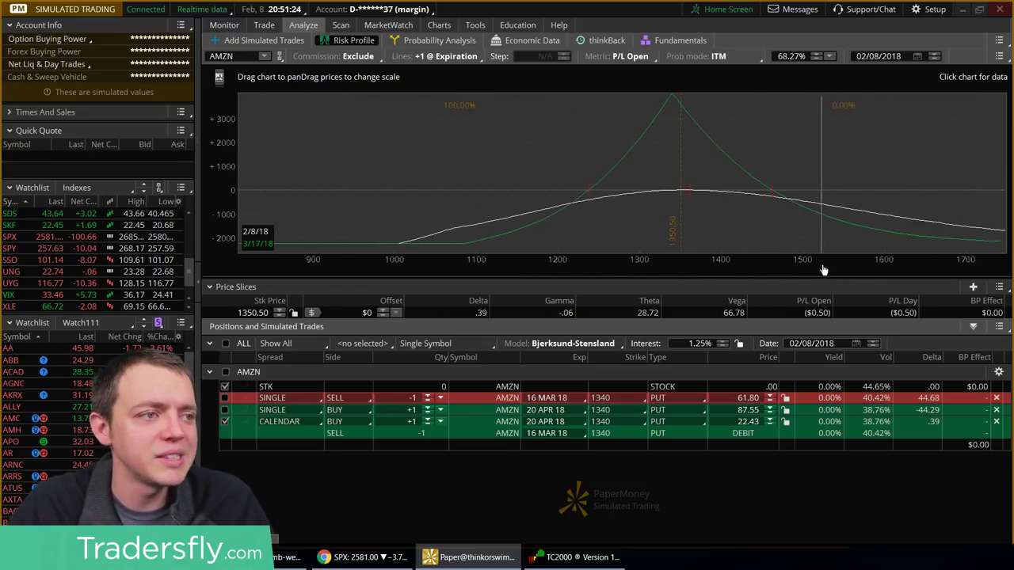
left_click_drag(708, 223, 597, 219)
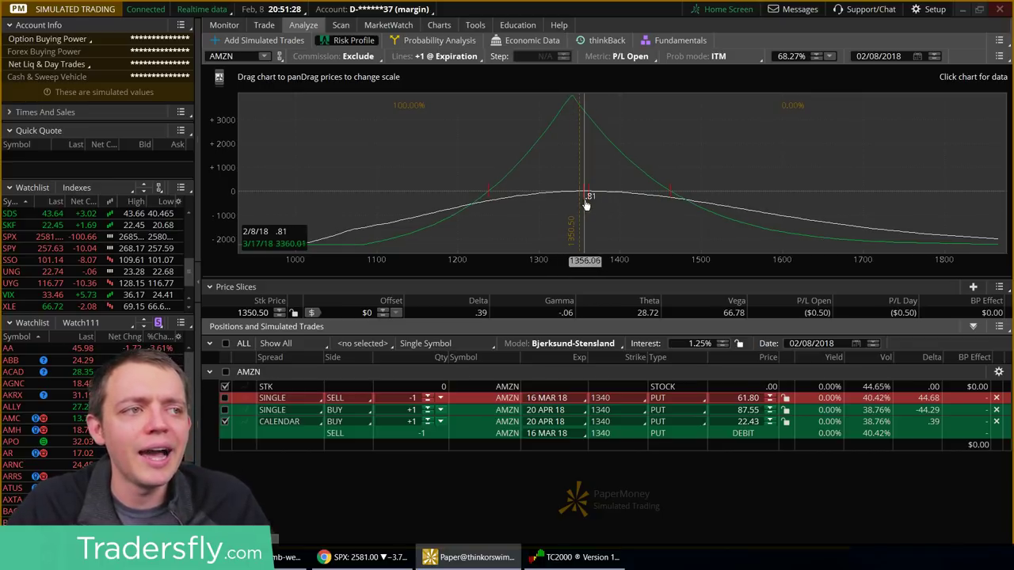
- Try the put calendar at the 1330 strike and switch it to 1320
left_click(618, 425)
left_click(622, 331)
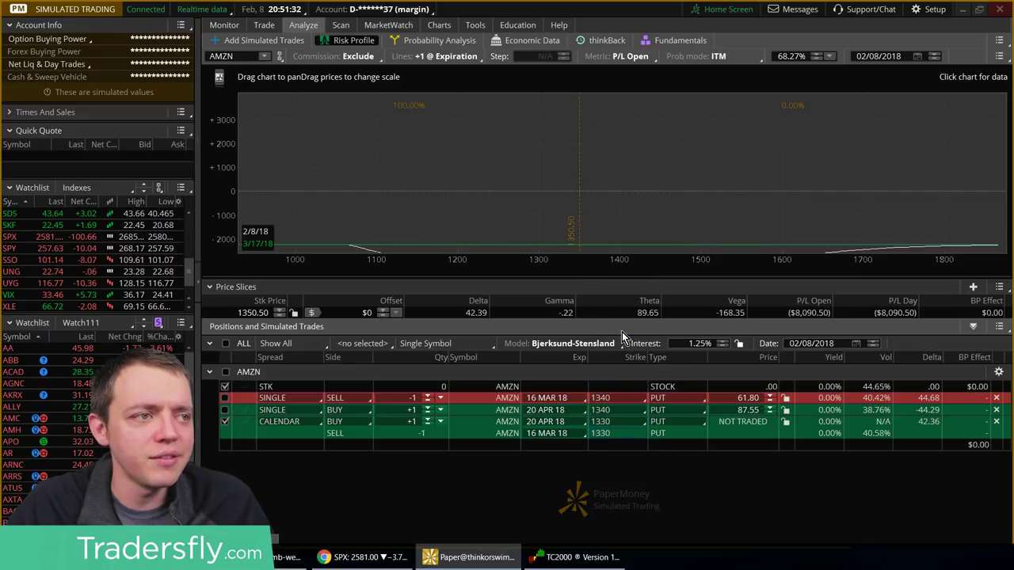
left_click(602, 426)
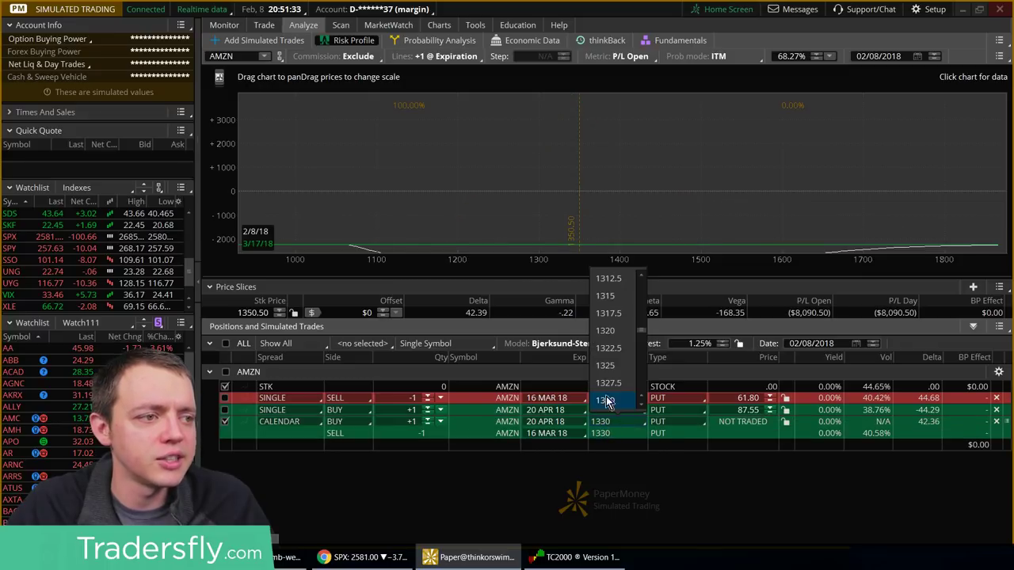
left_click(607, 331)
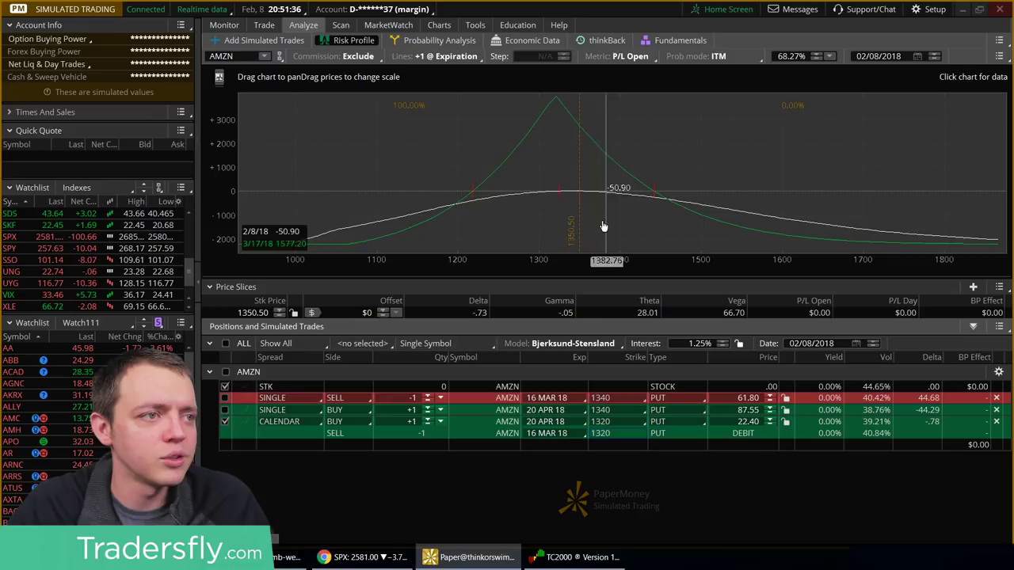
- Try the put calendar at 1310, change its strike to 1300, and widen and center the risk graph's price scale
left_click(608, 426)
left_click(608, 332)
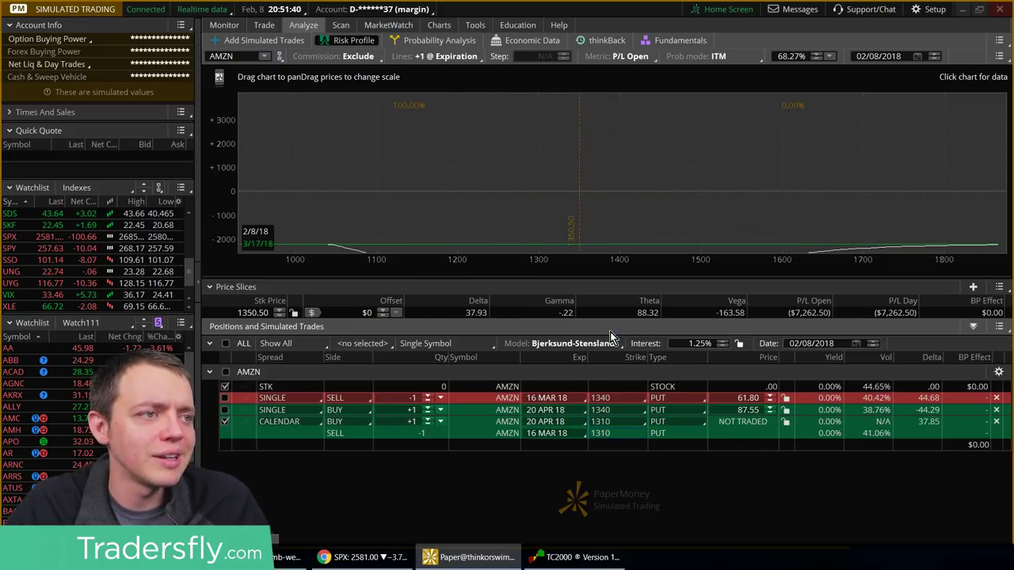
left_click(611, 422)
left_click(619, 330)
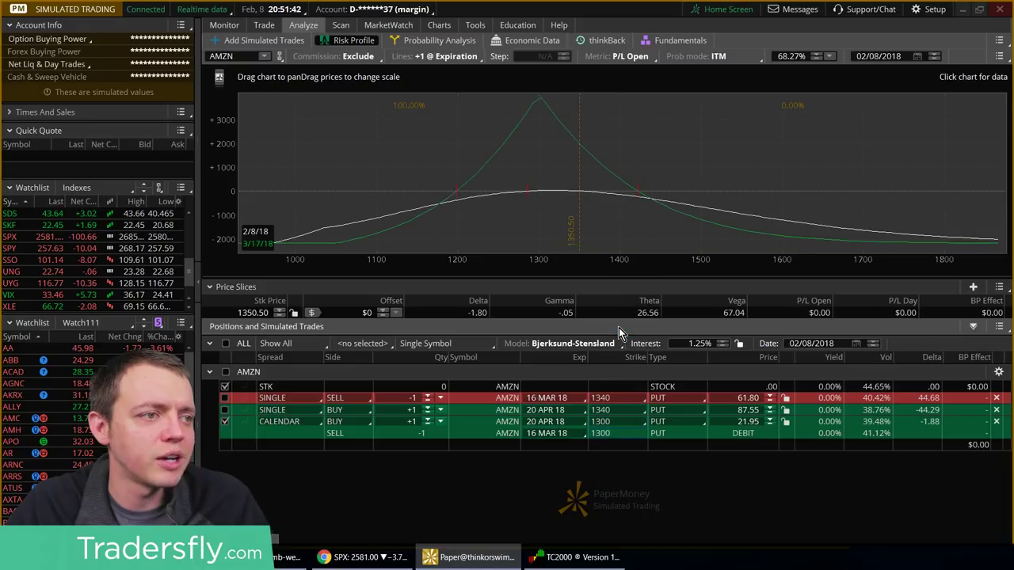
left_click_drag(597, 236, 845, 252)
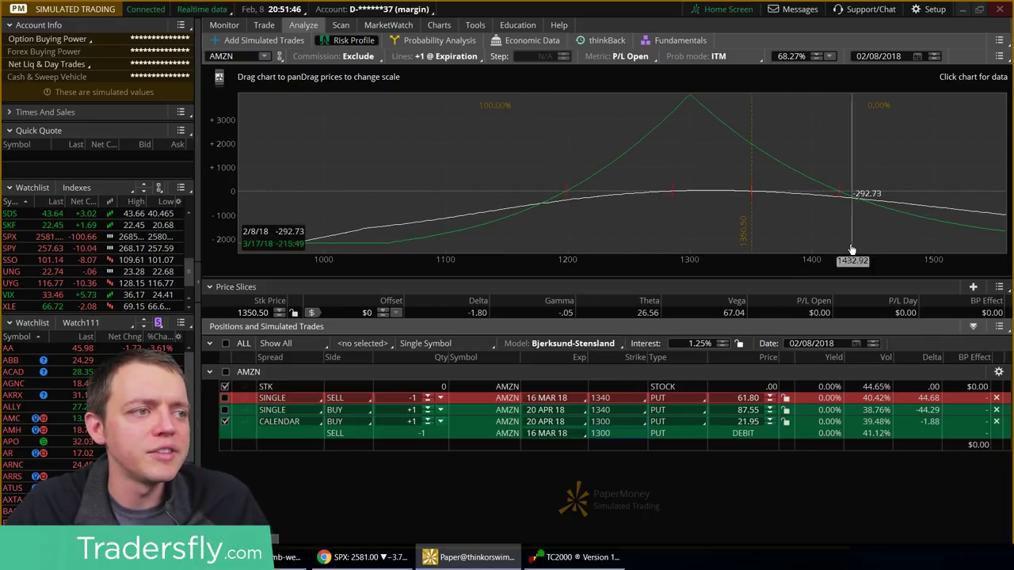
left_click_drag(678, 221, 595, 234)
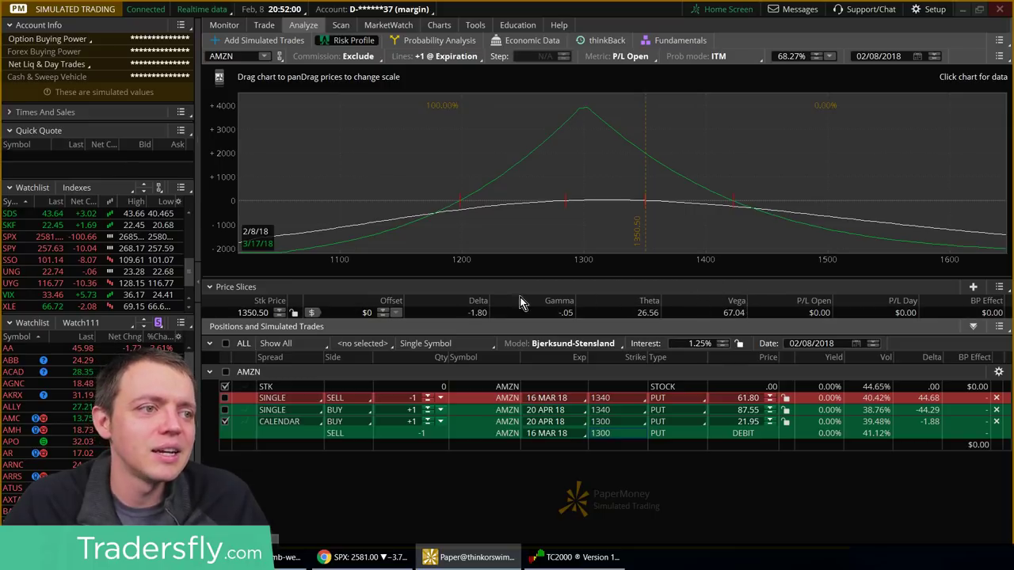
- Analyze the put calendar above the 1300 strike by setting it to 1350 and after that to 1360
left_click(617, 423)
scroll(641, 372, "down", 7)
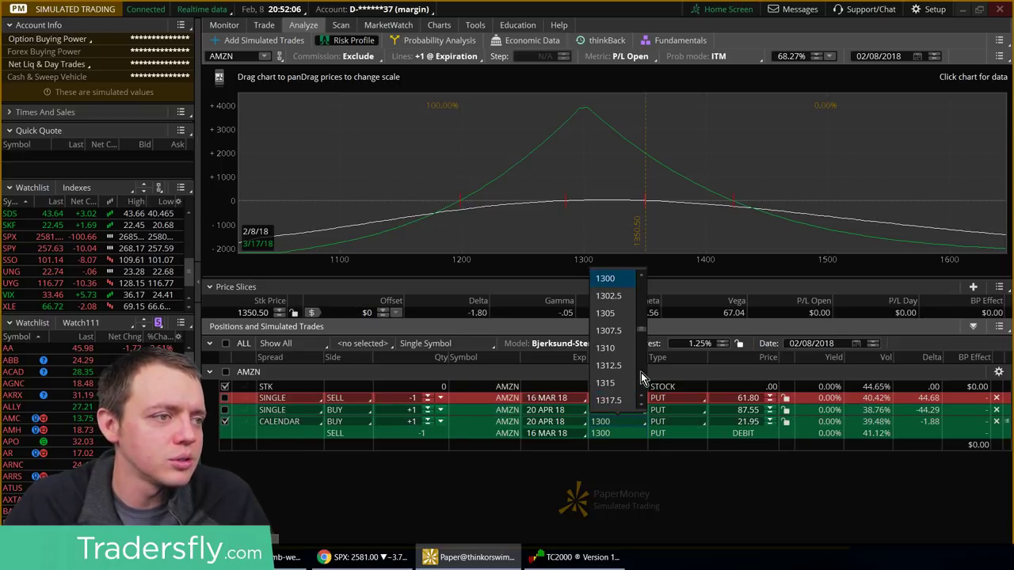
left_click(629, 382)
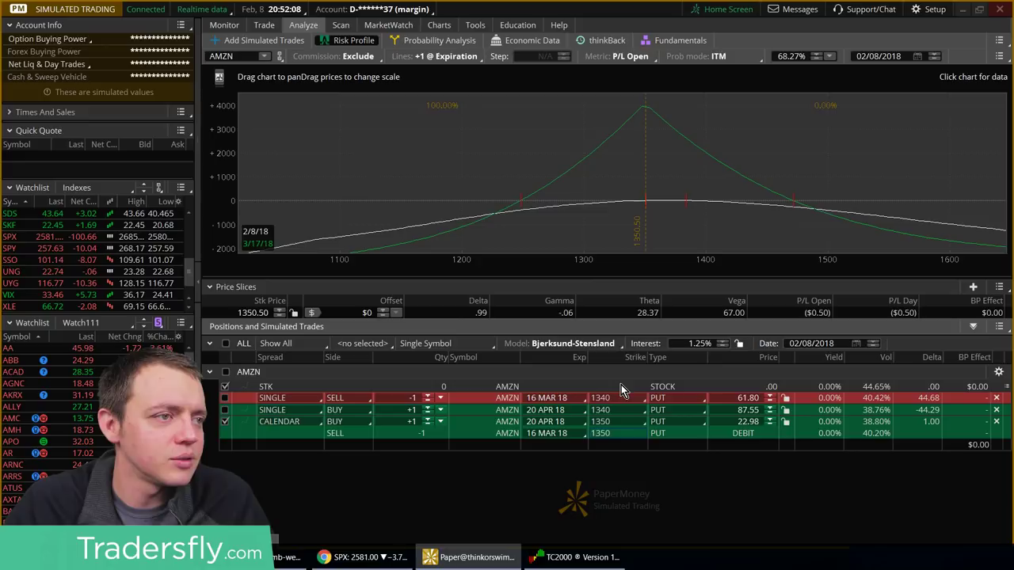
left_click(617, 422)
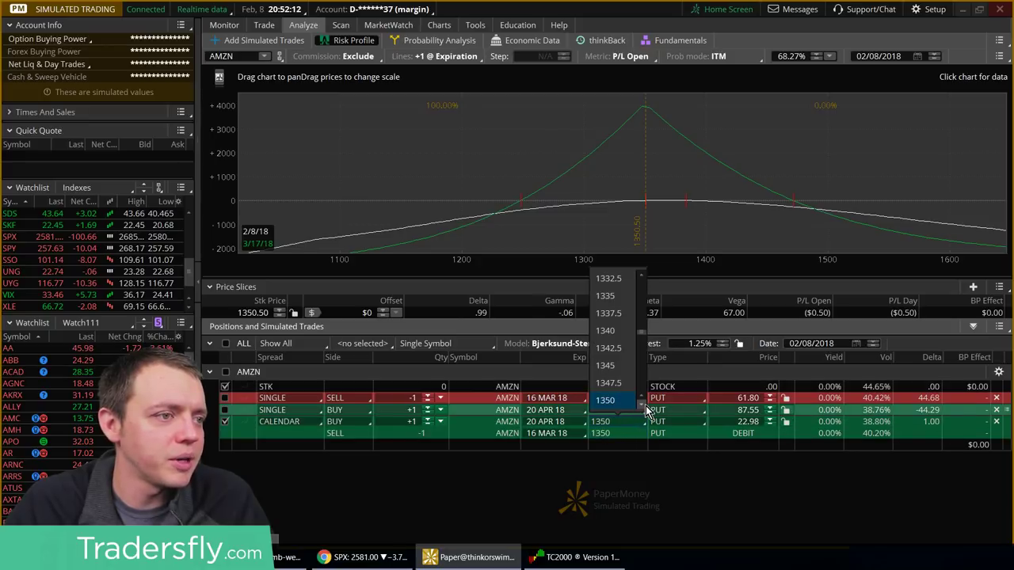
scroll(645, 411, "down", 4)
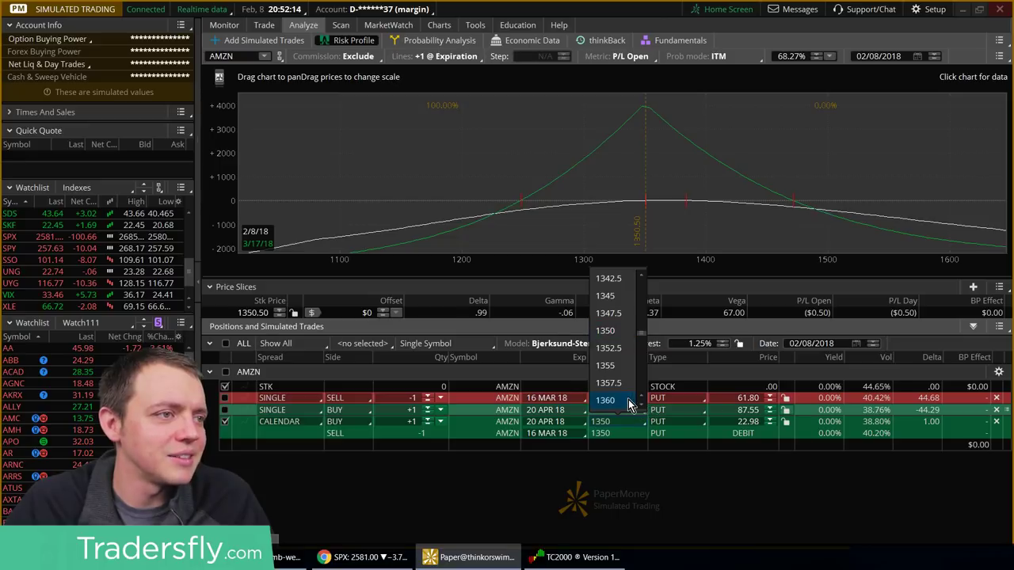
left_click(606, 401)
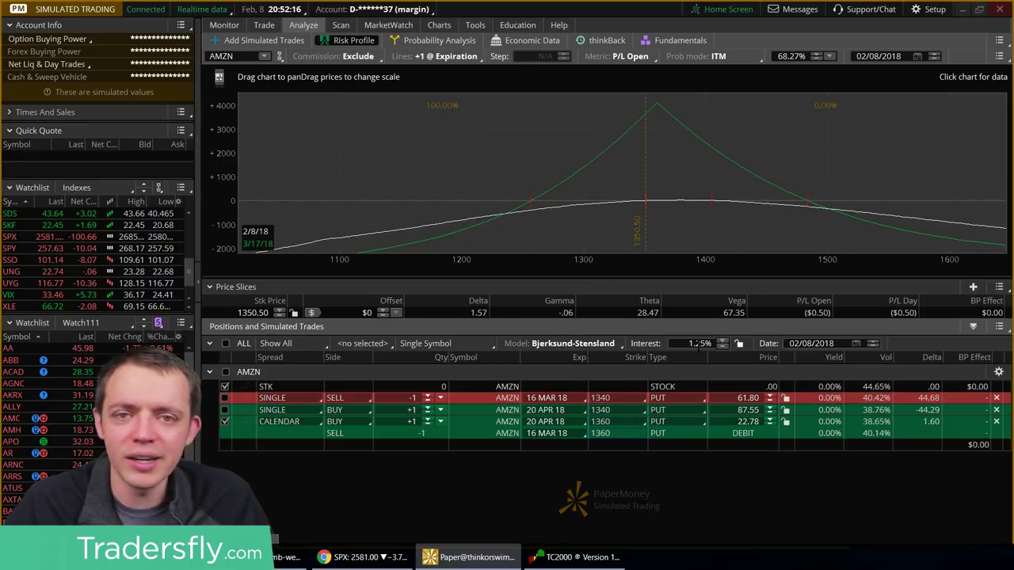
- Set the put calendar's strike to 1370
left_click(624, 426)
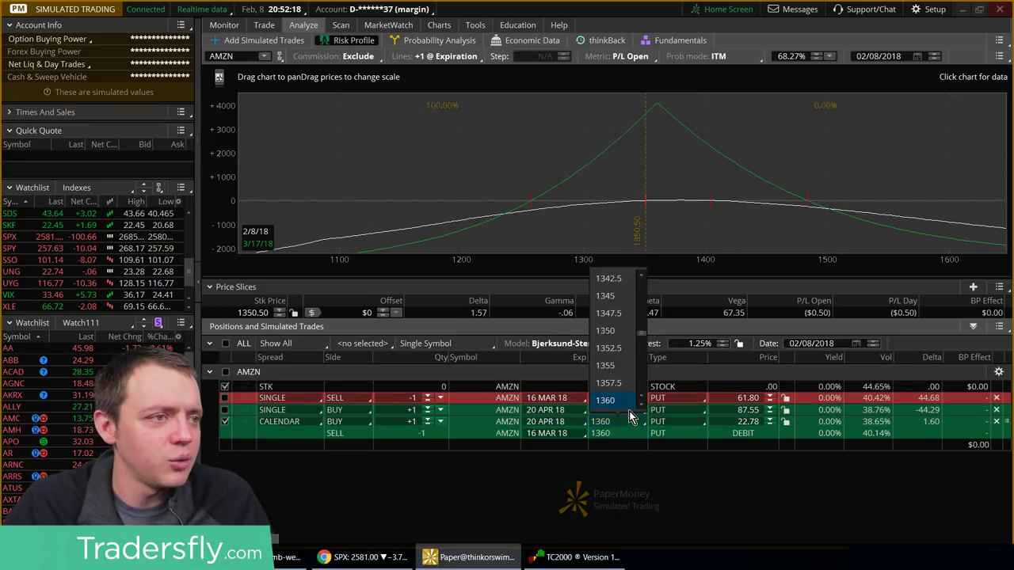
scroll(645, 409, "down", 4)
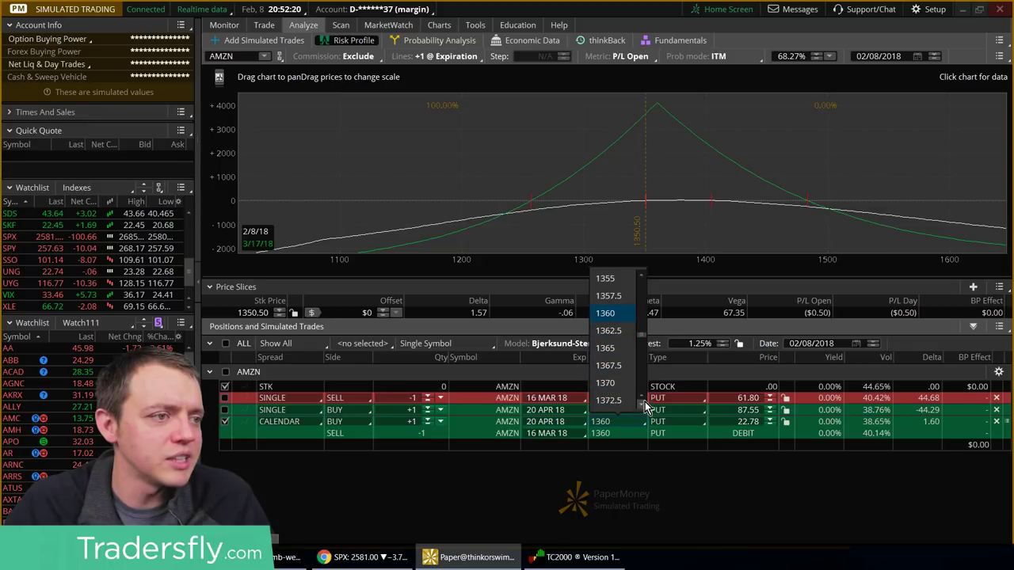
left_click(621, 384)
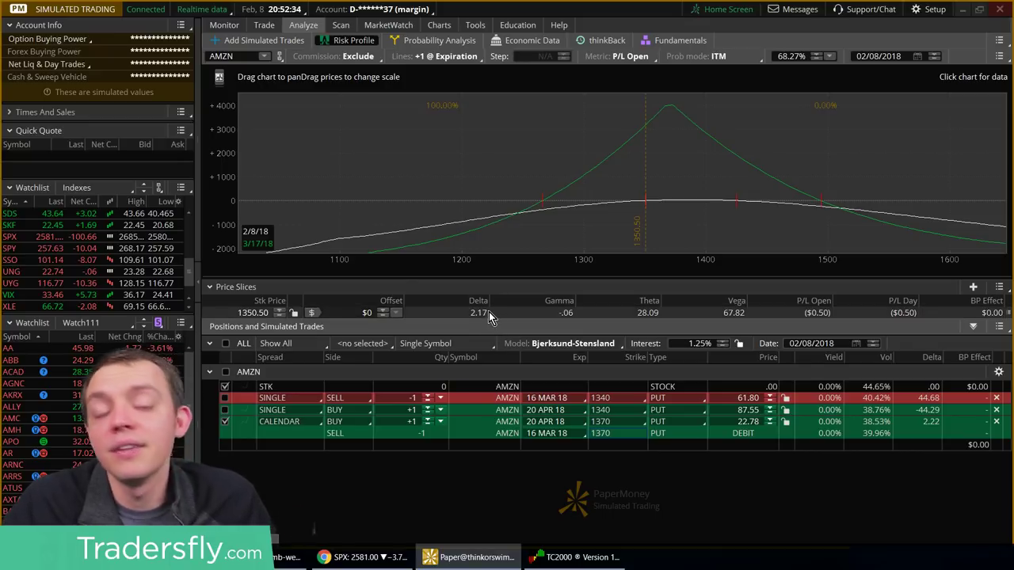
- Change the calendar's spread type to Custom and set only its 20 APR 18 buy leg to the 1360 strike
left_click(603, 423)
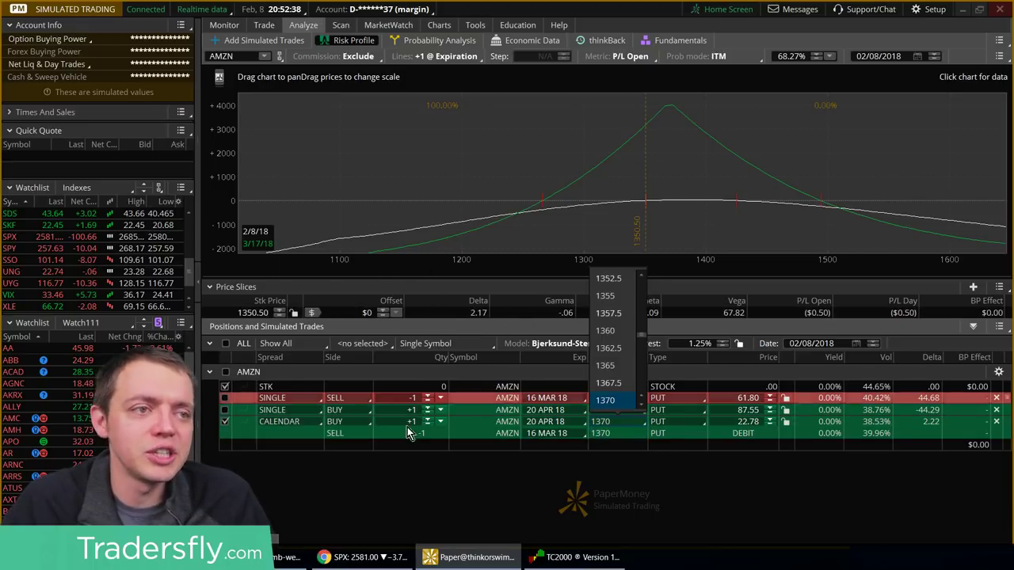
left_click(620, 448)
left_click(299, 424)
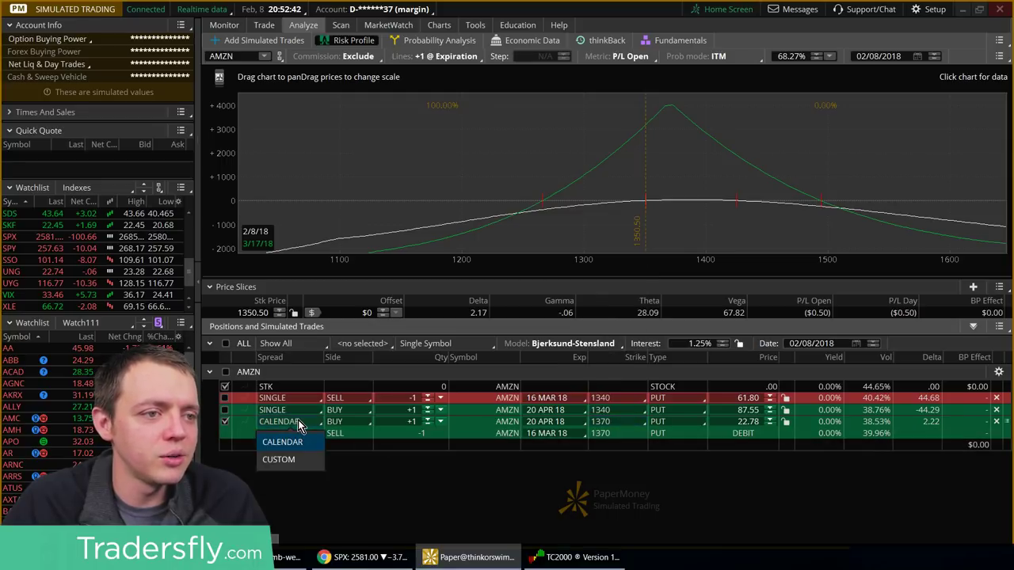
left_click(285, 460)
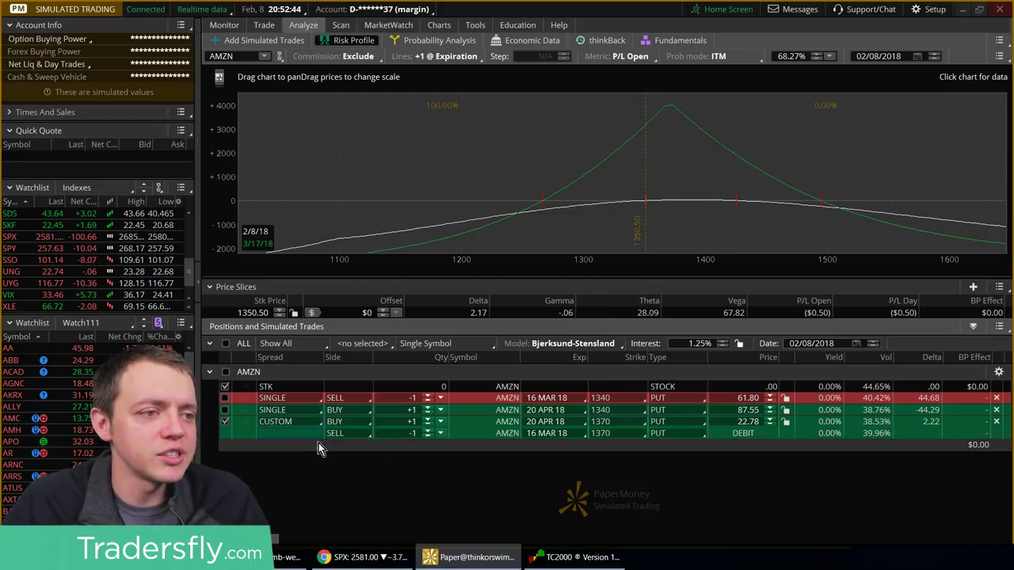
left_click(620, 424)
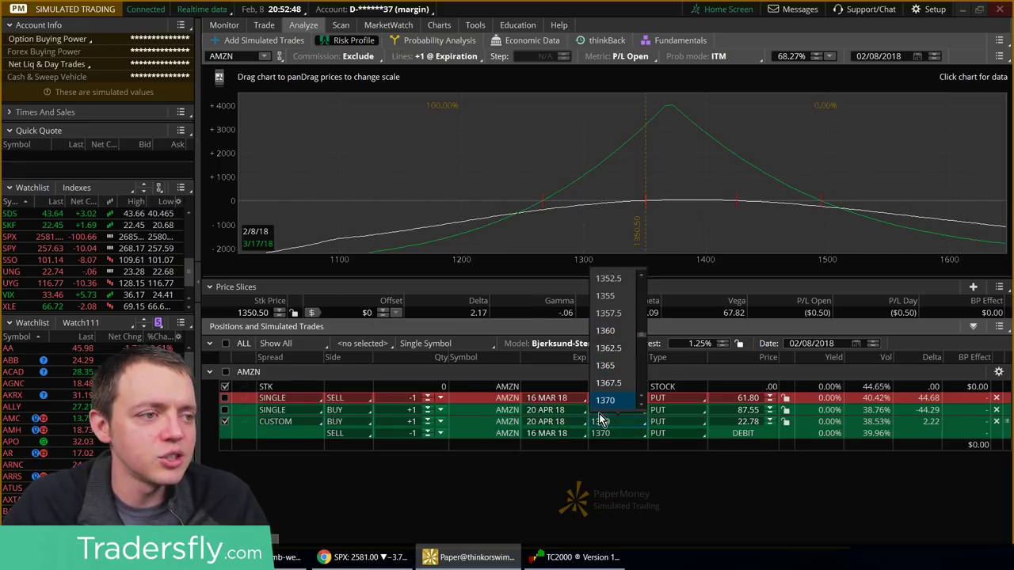
left_click(602, 425)
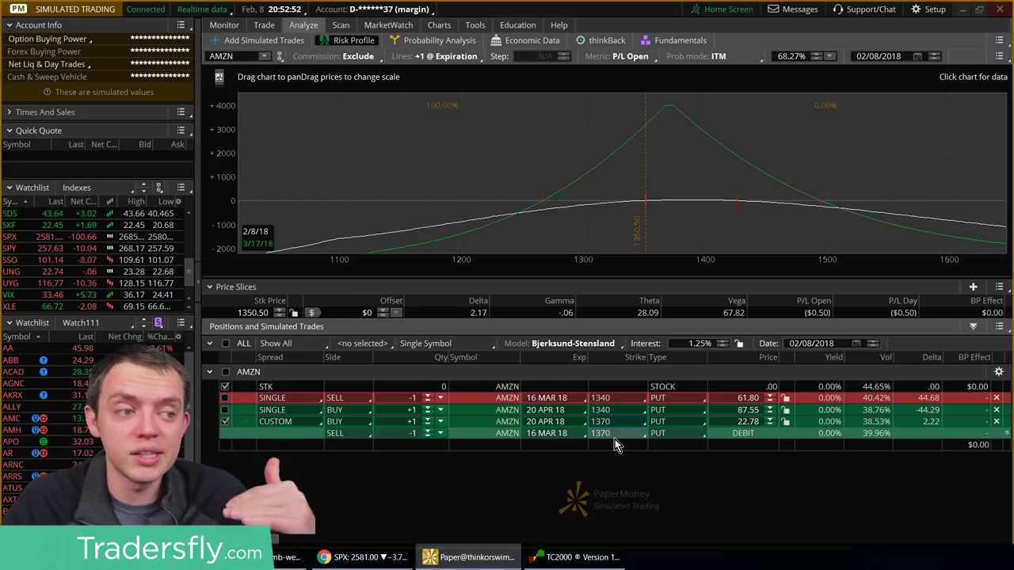
left_click(603, 423)
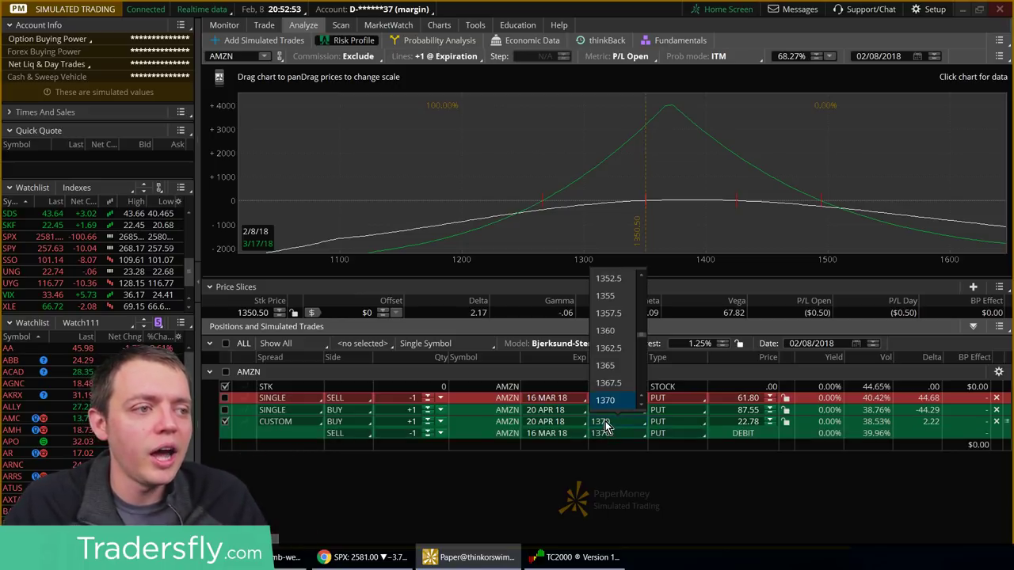
left_click(607, 331)
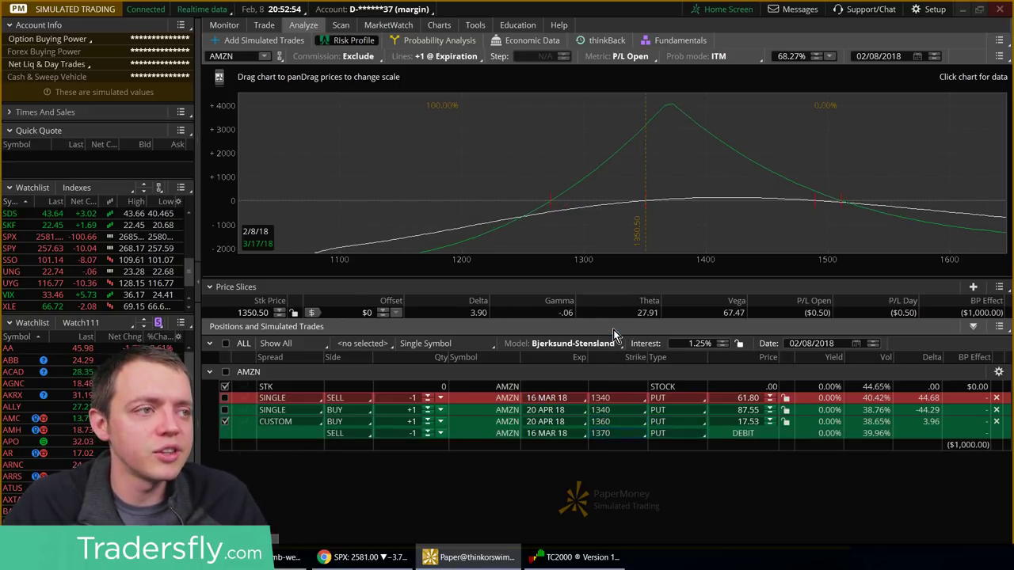
- Raise the custom spread's 20 APR 18 buy leg strike to 1390 and from there to 1400
left_click(616, 425)
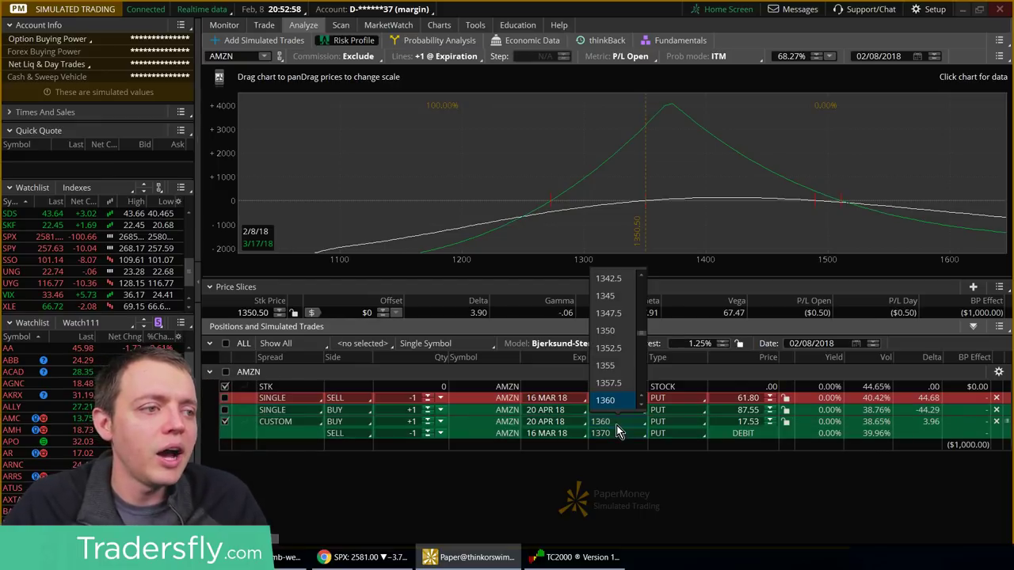
scroll(644, 377, "down", 5)
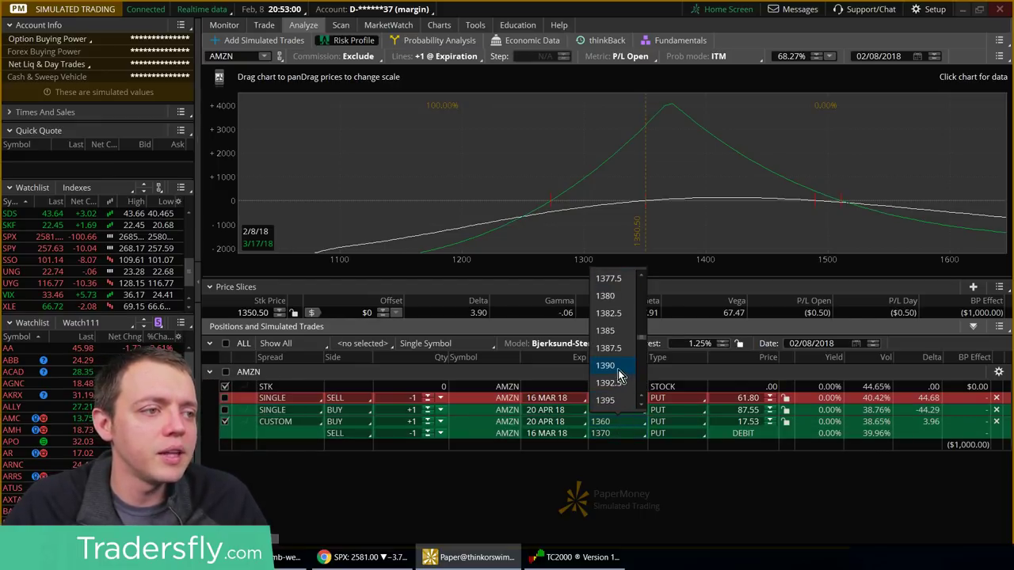
left_click(618, 369)
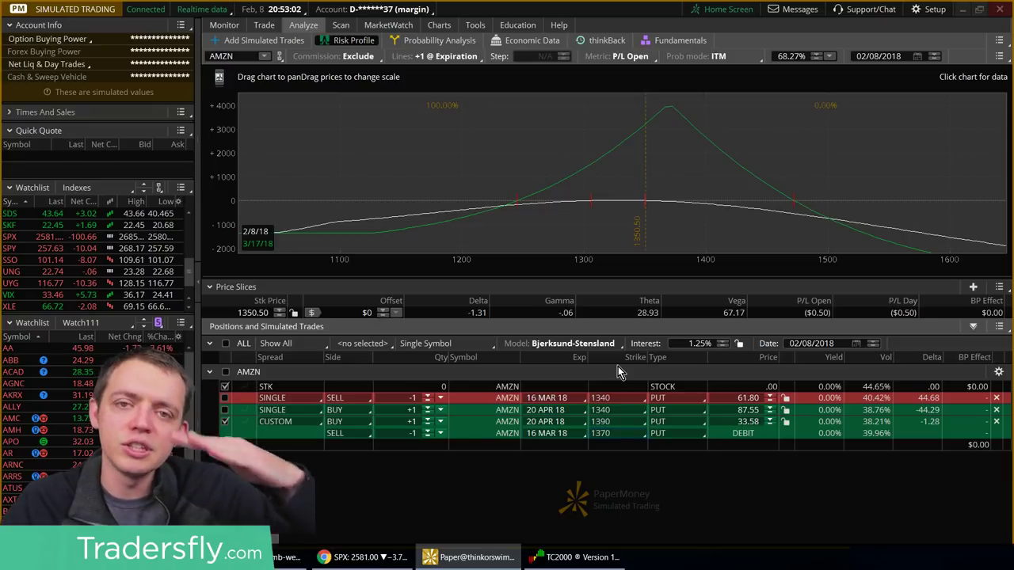
left_click(618, 421)
scroll(640, 412, "down", 5)
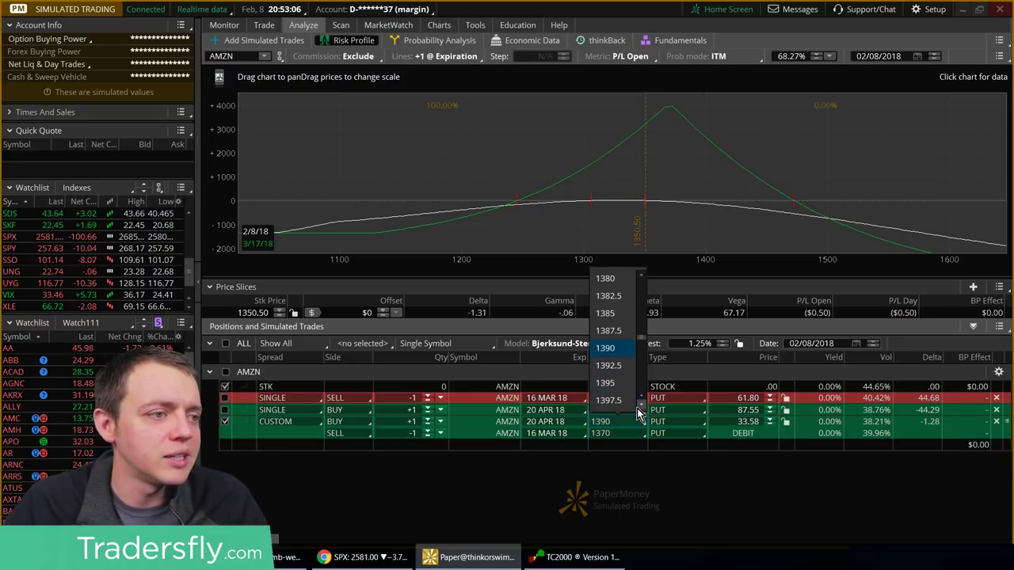
left_click(607, 382)
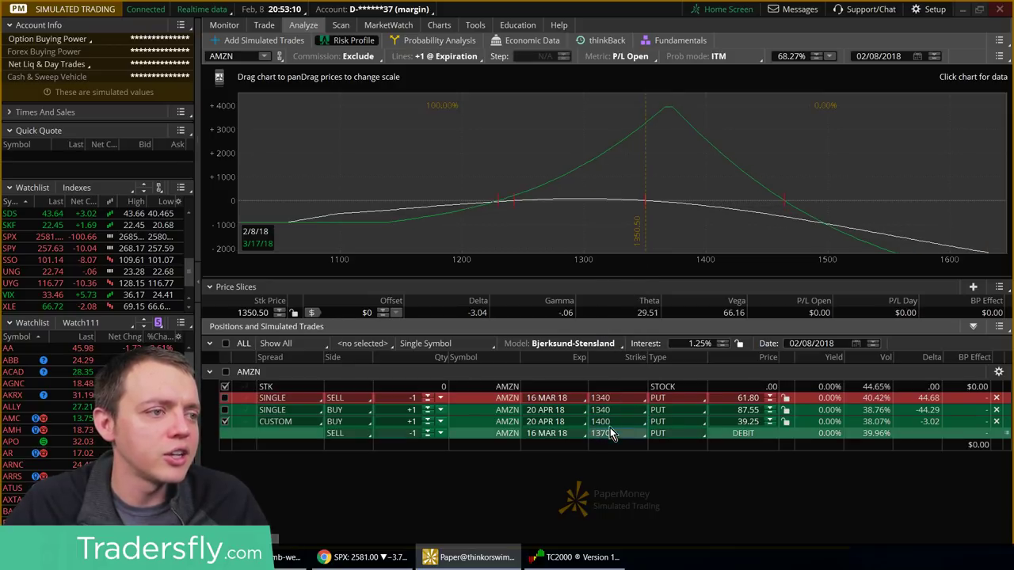
- Raise the custom spread's 20 APR 18 buy leg strike to 1420 and from there to 1430
left_click(618, 421)
scroll(646, 410, "down", 3)
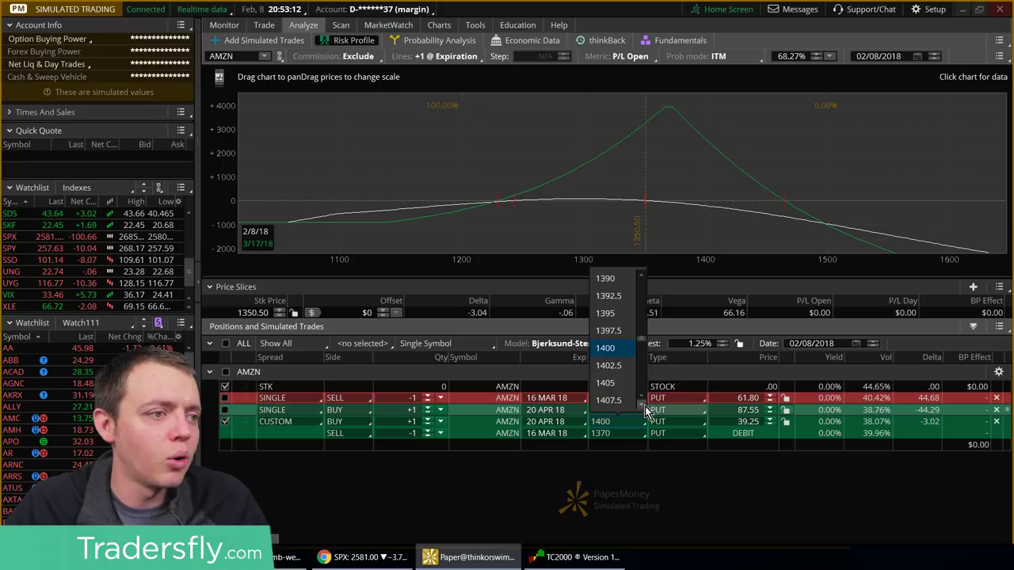
left_click(608, 402)
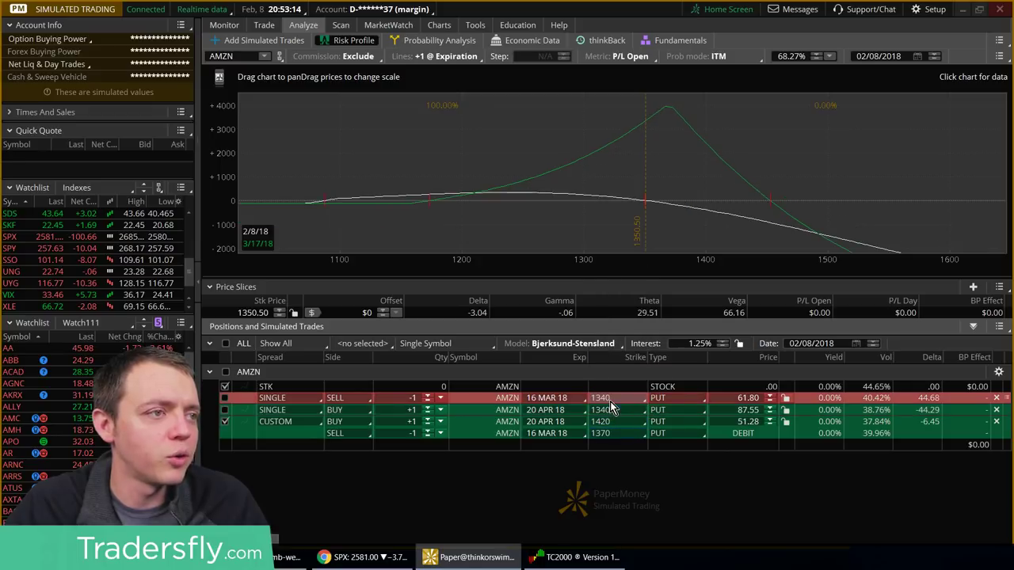
left_click_drag(699, 226, 629, 164)
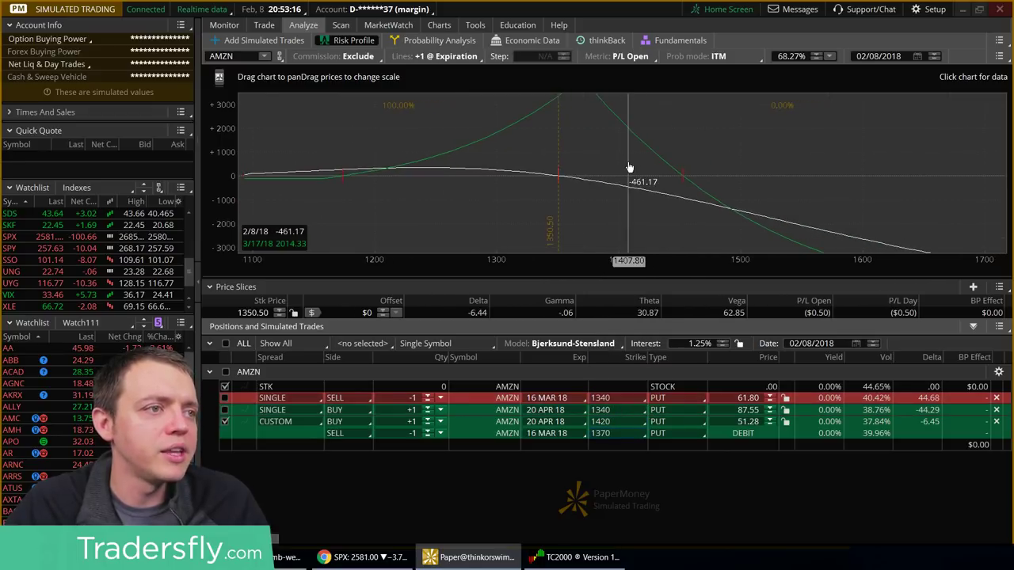
left_click(643, 422)
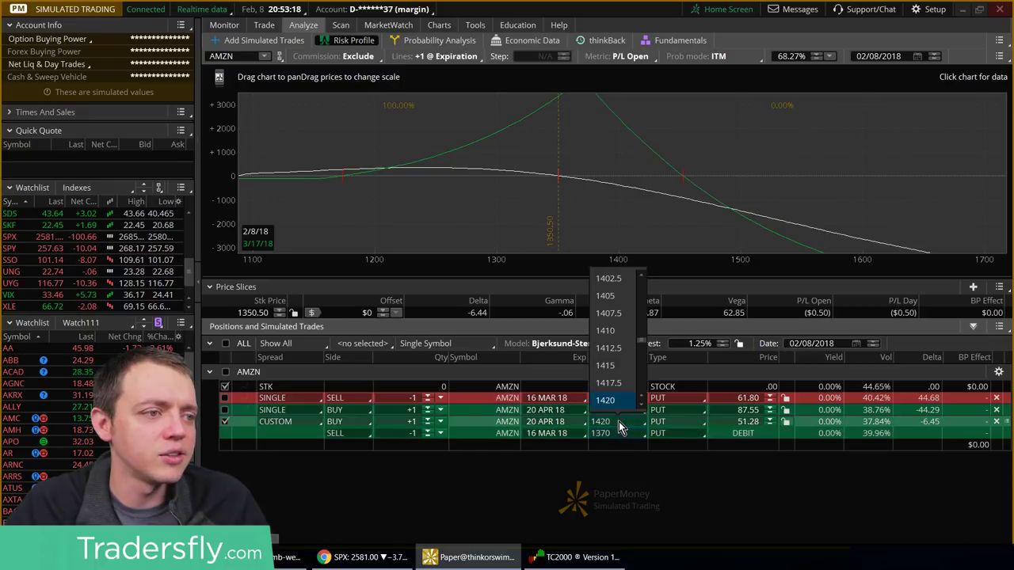
left_click(642, 406)
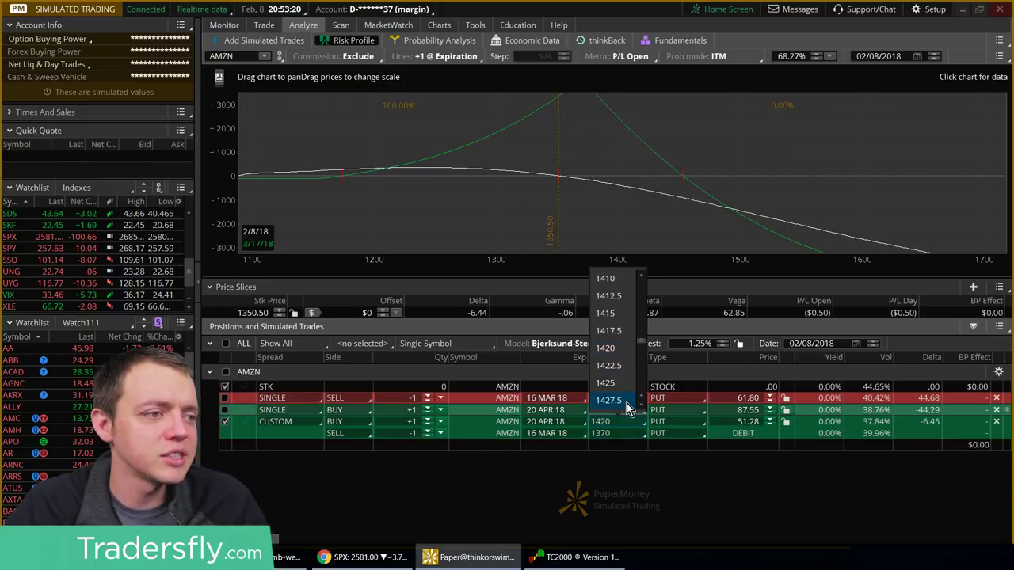
left_click(641, 403)
left_click(623, 400)
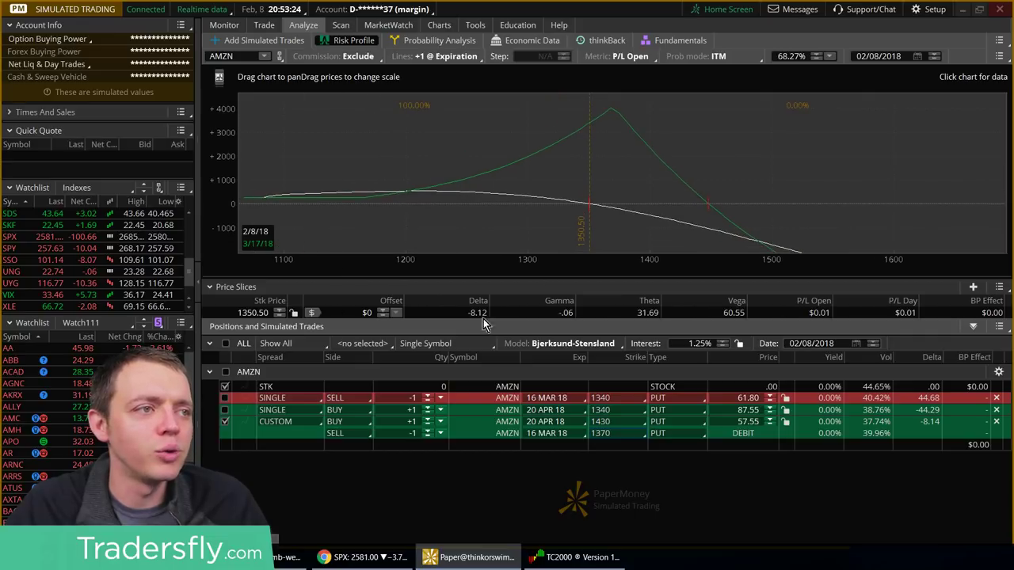
- Bring the custom spread's 20 APR 18 buy leg strike down to 1400 and from there to 1390
left_click(618, 422)
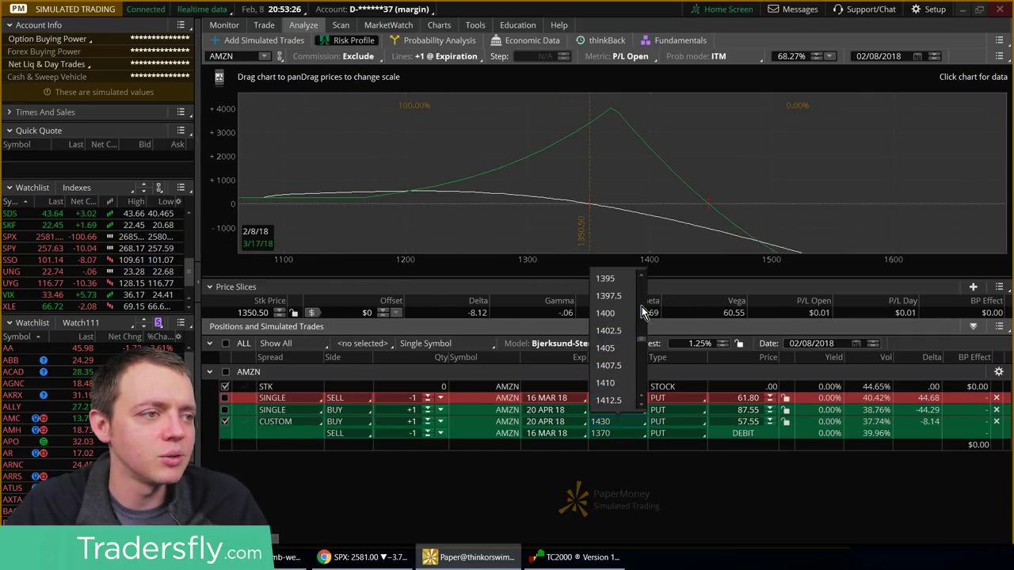
left_click(617, 313)
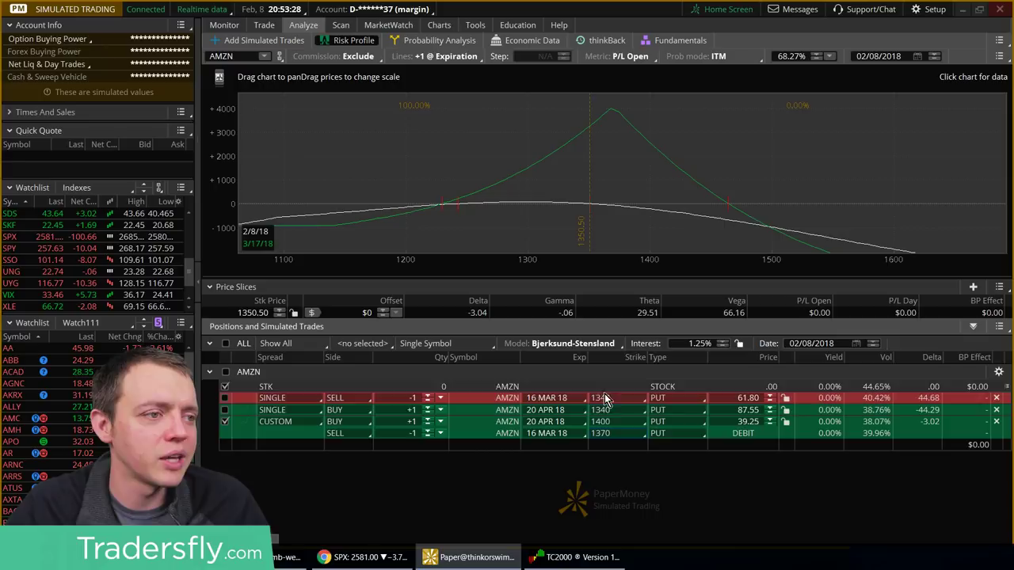
left_click(605, 426)
left_click(612, 333)
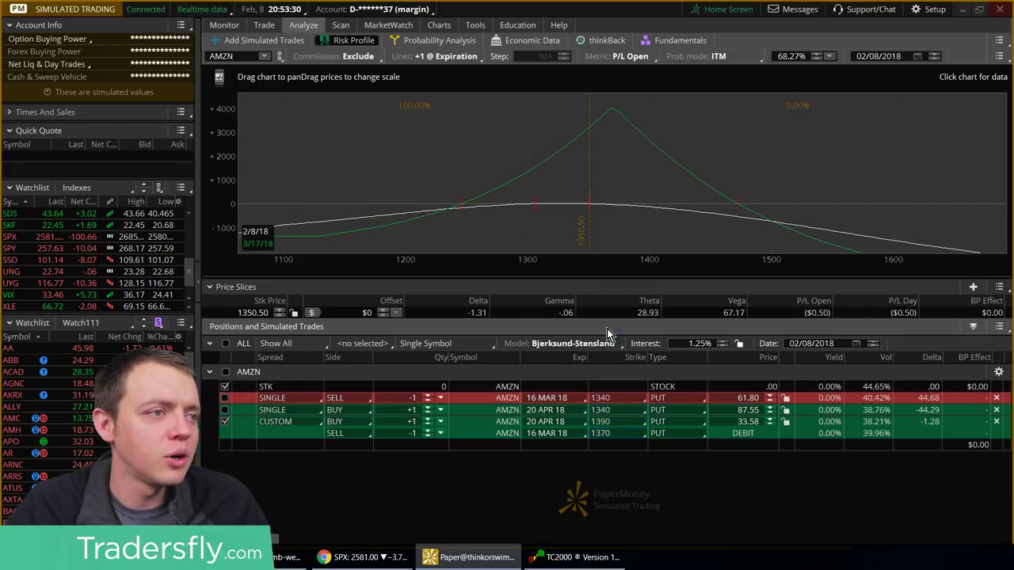
- Lower the custom spread's 16 MAR 18 sell leg strike to 1360 and from there to 1350
left_click(606, 434)
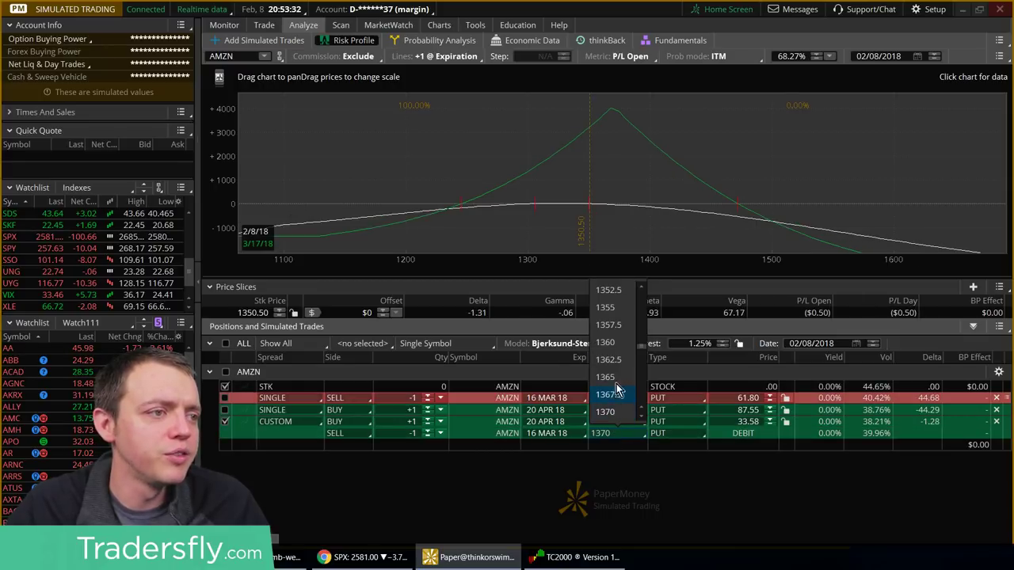
left_click(614, 342)
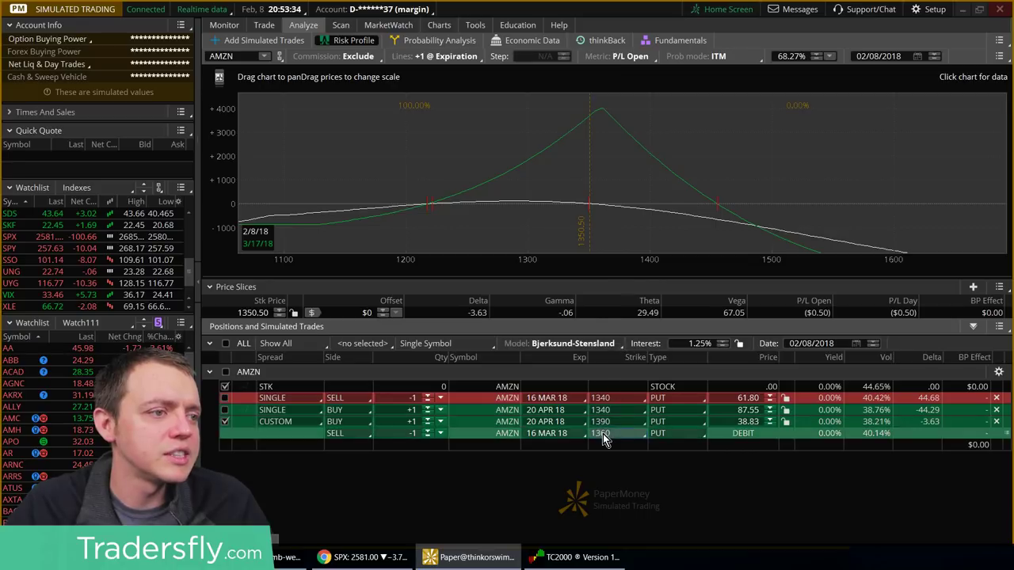
left_click(603, 434)
left_click(610, 343)
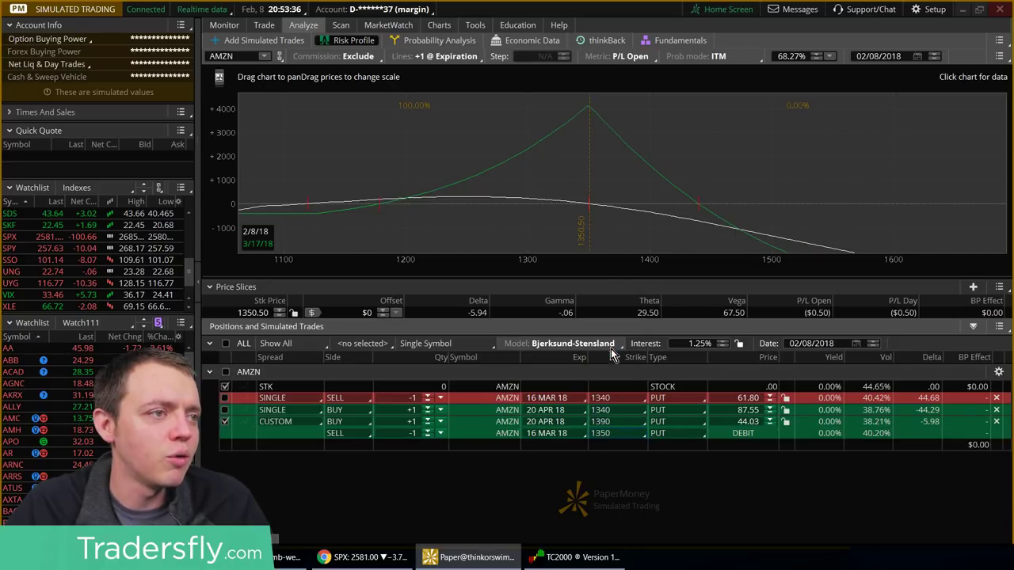
- Step the custom spread's 20 APR 18 buy leg strike down through 1380 and 1370 to 1360
left_click(606, 424)
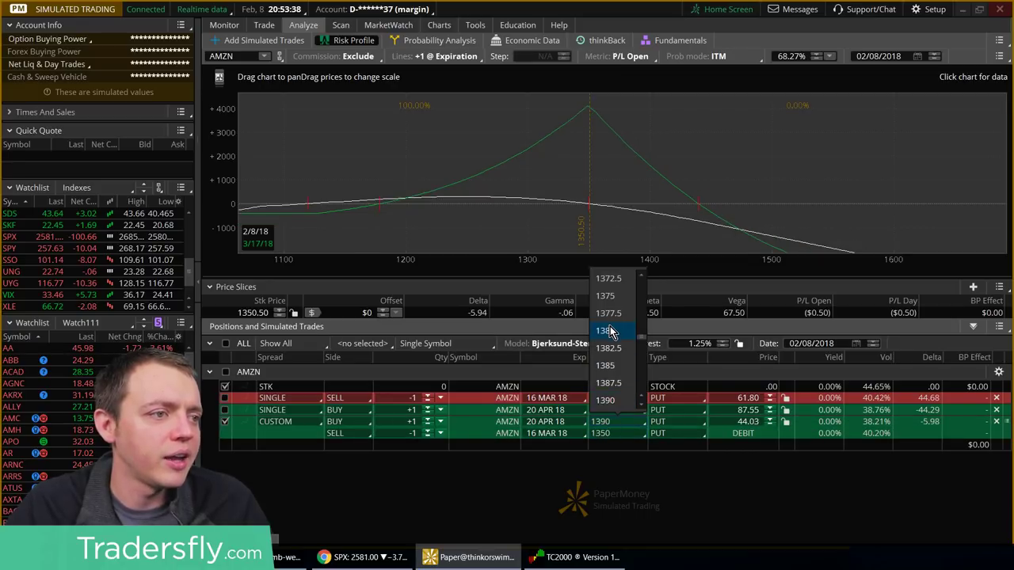
left_click(610, 330)
left_click(614, 422)
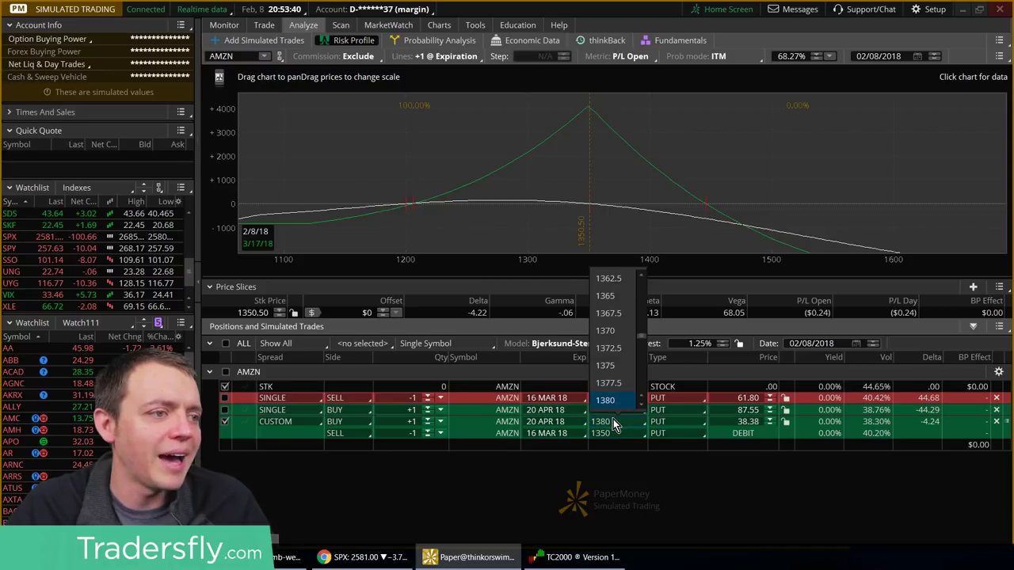
left_click(610, 331)
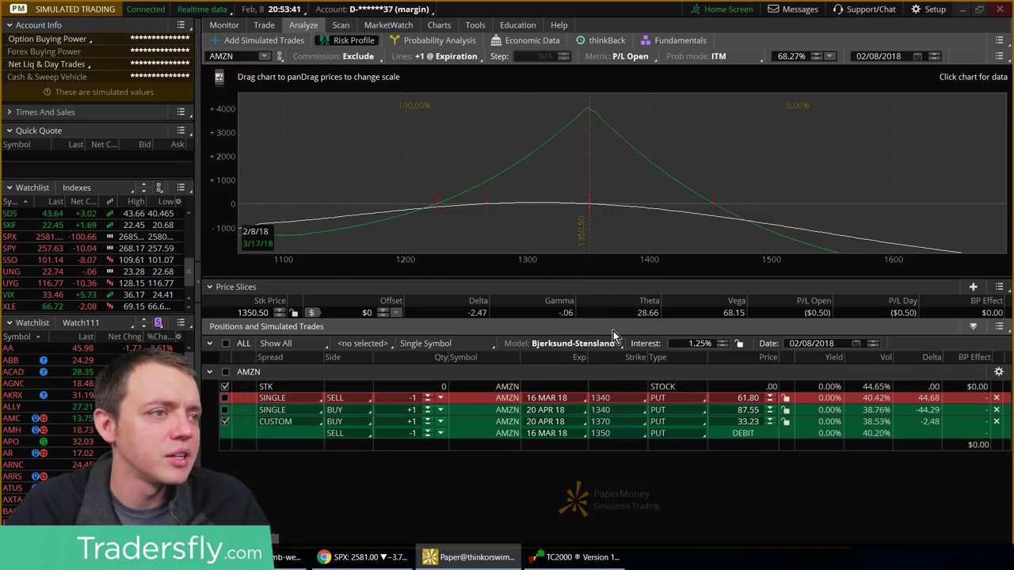
left_click(620, 421)
left_click(634, 330)
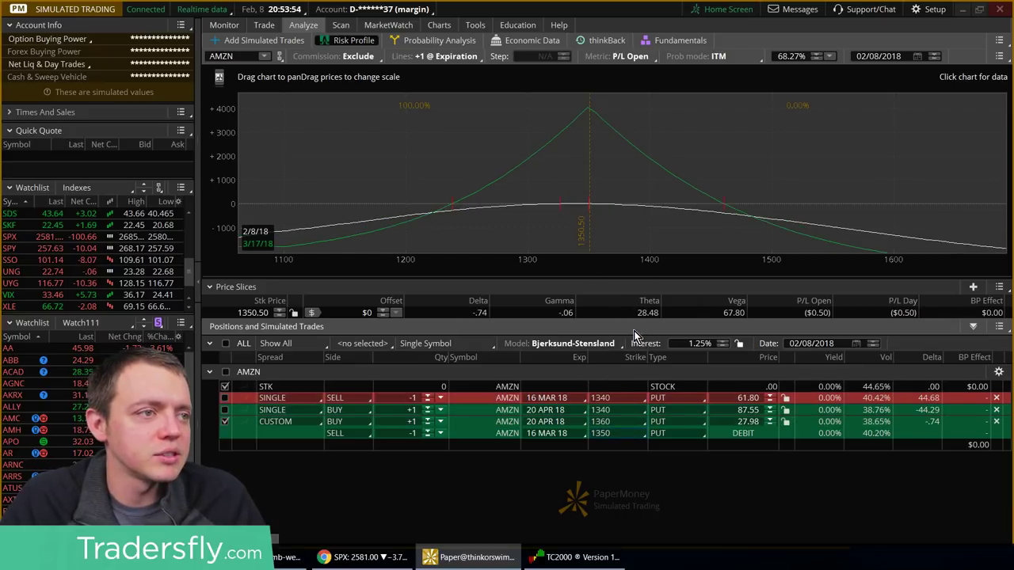
- Raise the custom spread's 20 APR 18 buy leg strike to 1370 and from there to 1400
left_click(606, 428)
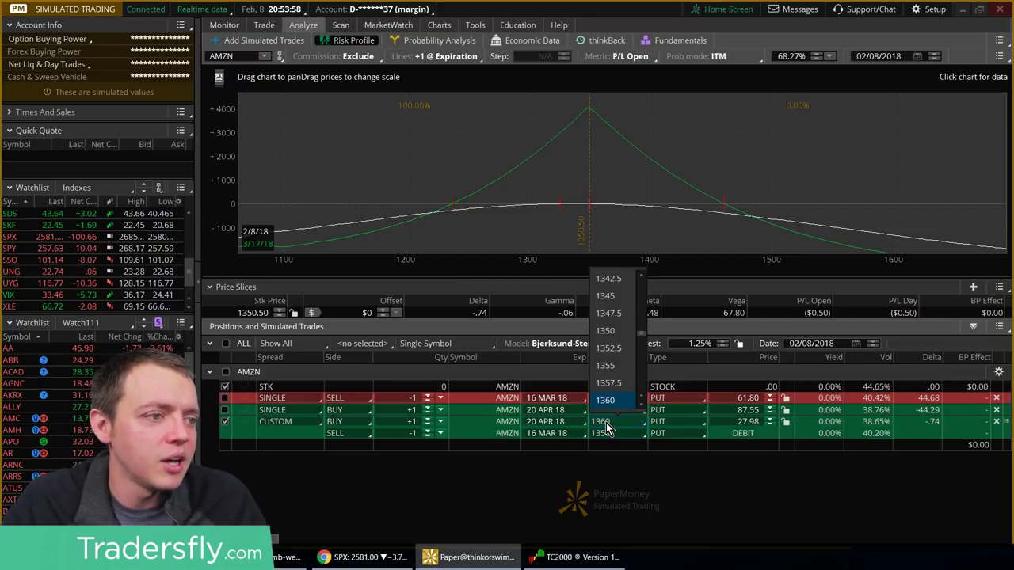
scroll(645, 375, "down", 3)
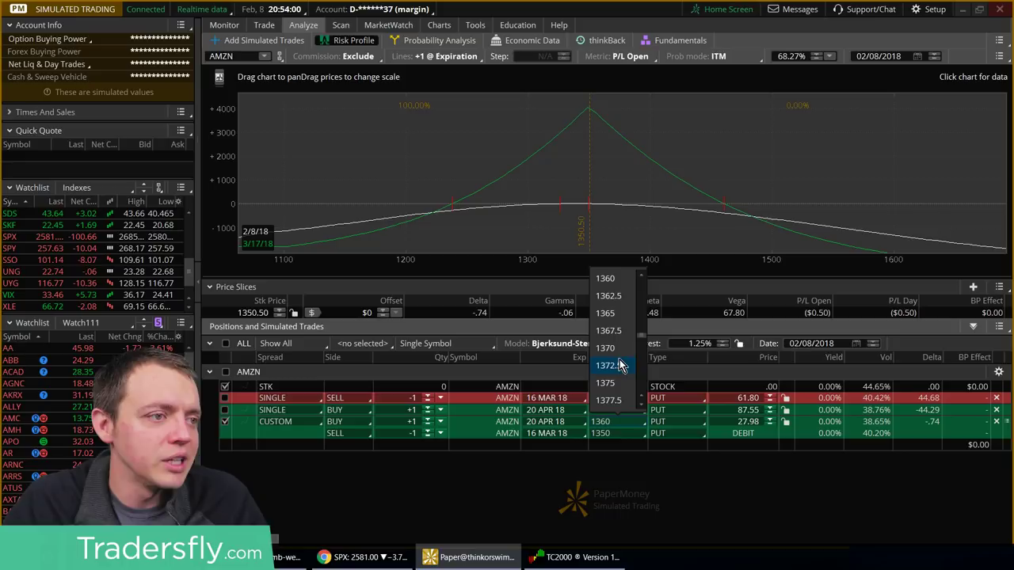
left_click(616, 351)
left_click(634, 422)
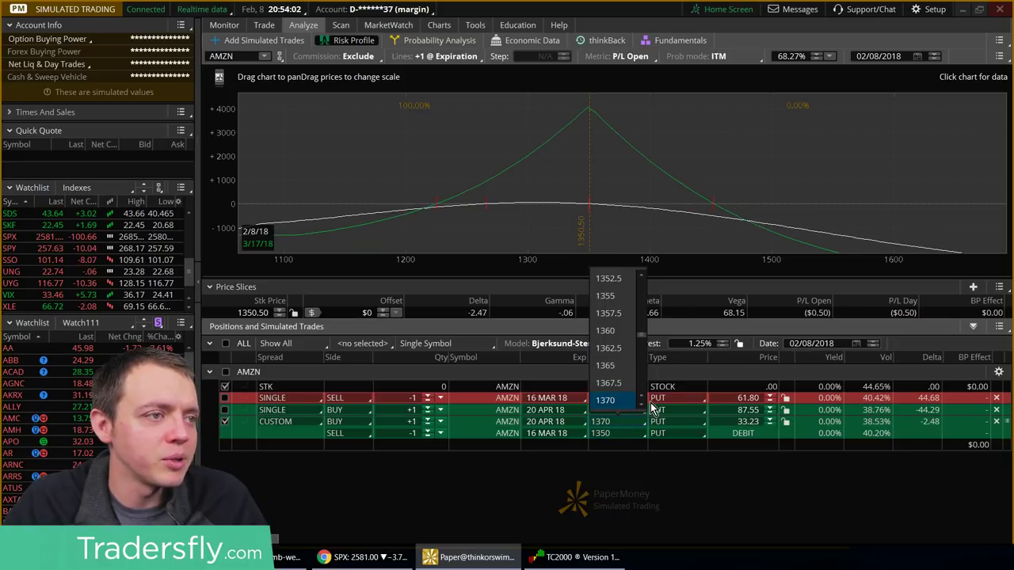
scroll(643, 379, "down", 5)
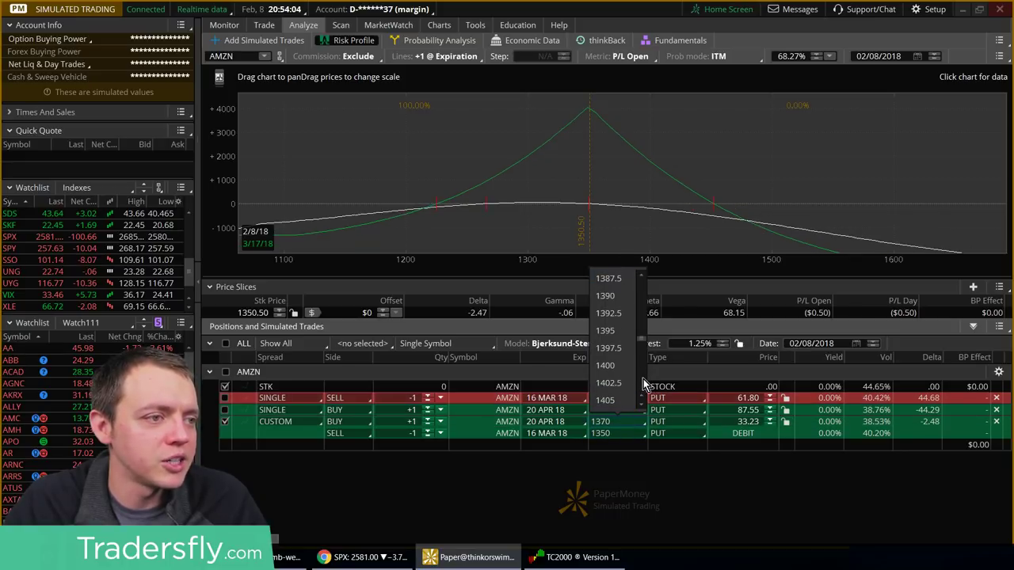
left_click(608, 365)
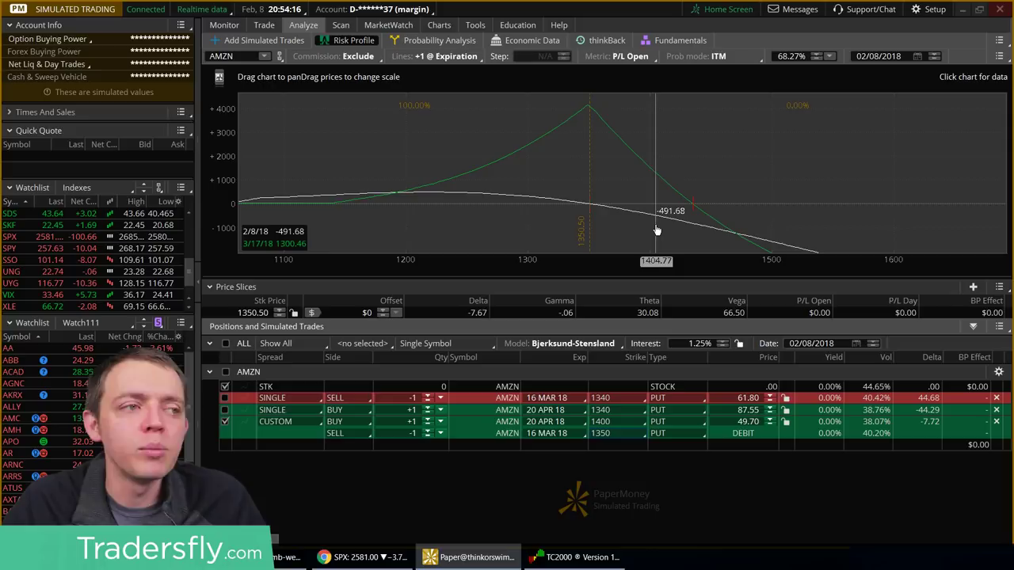
- Show the AMZN position's adjustment parameters and lower the volatility adjustment stepwise to -2.80%
left_click(999, 373)
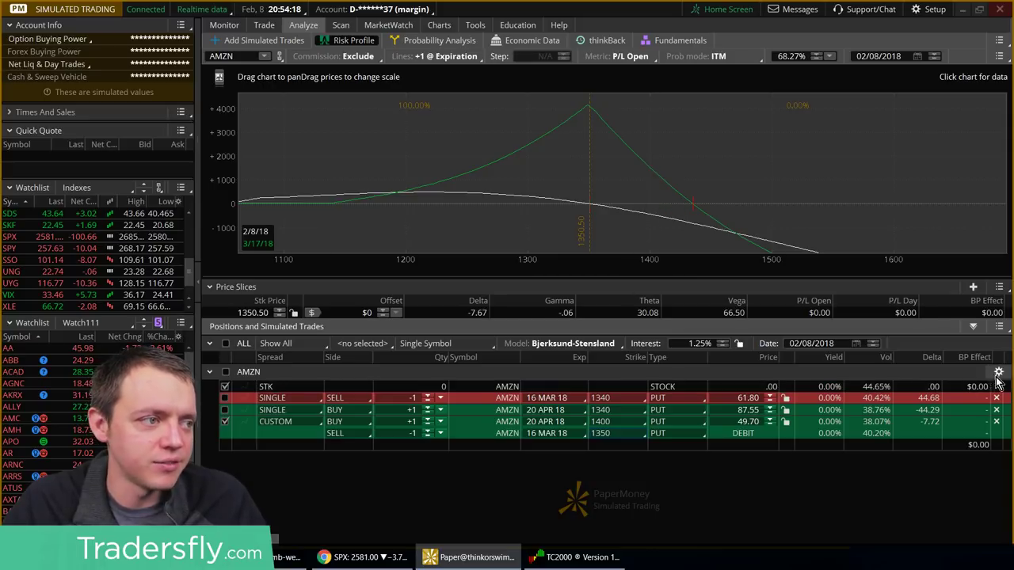
left_click(774, 377)
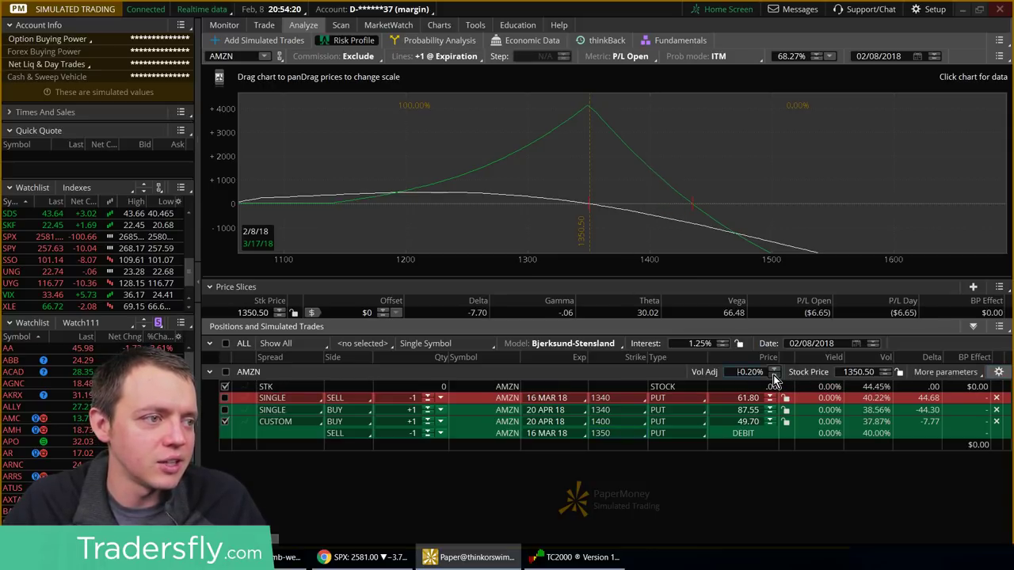
left_click(774, 377)
left_click(774, 377)
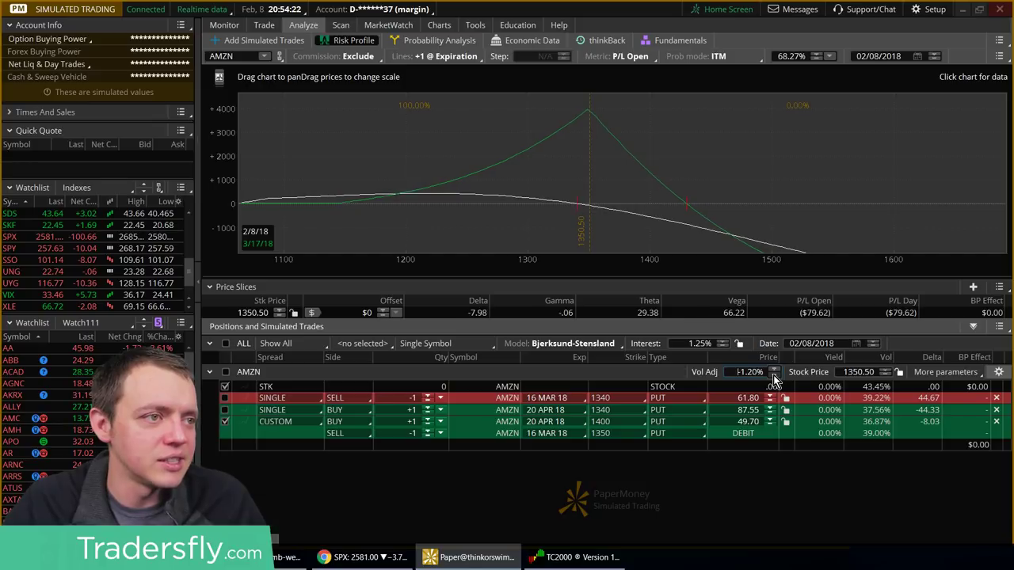
left_click(774, 377)
left_click(774, 377)
left_click(774, 377)
left_click(774, 377)
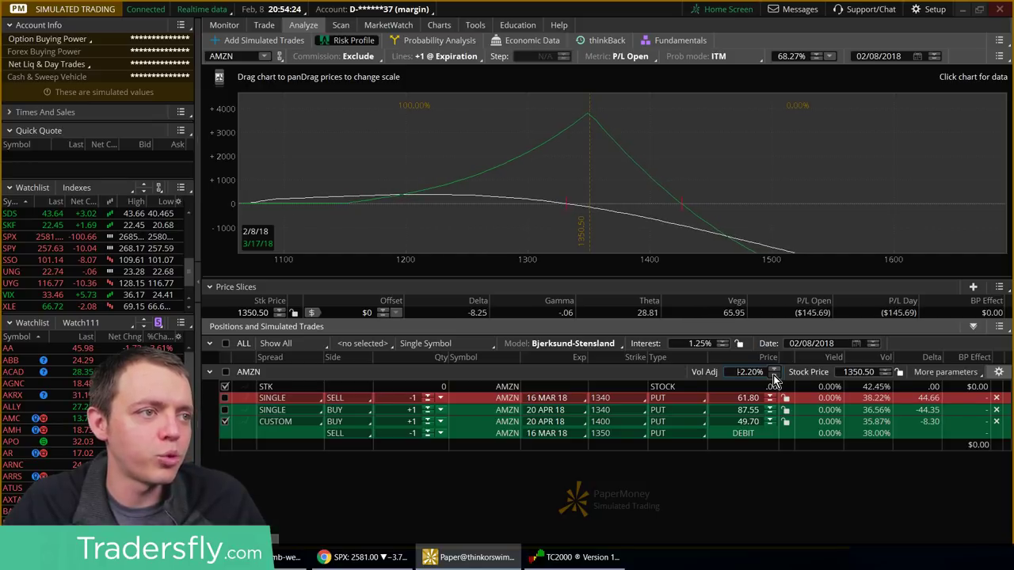
left_click(774, 377)
left_click(774, 377)
left_click(774, 377)
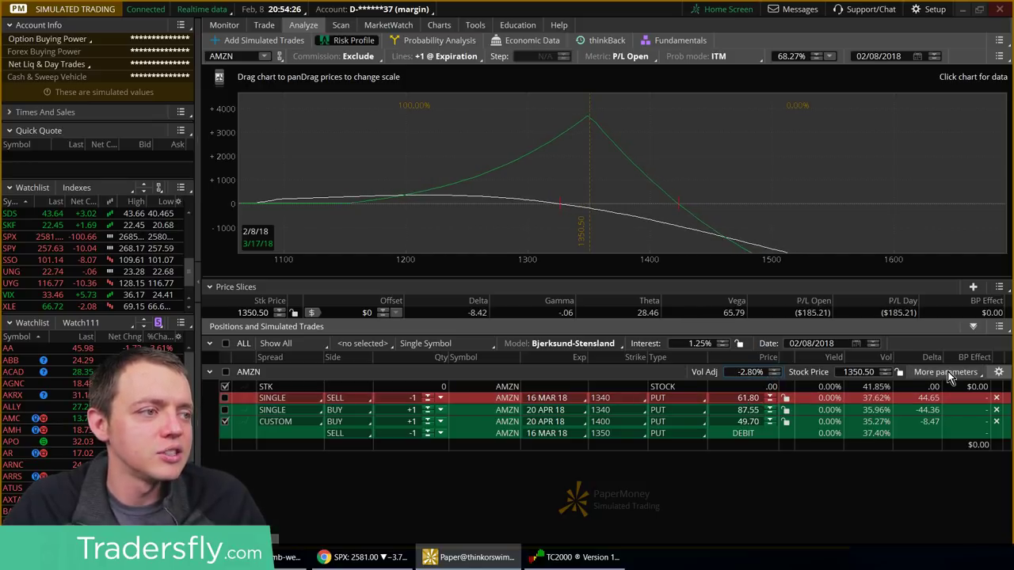
- Reset the AMZN volatility adjustment to 0% and hide the adjustment parameters
left_click(735, 374)
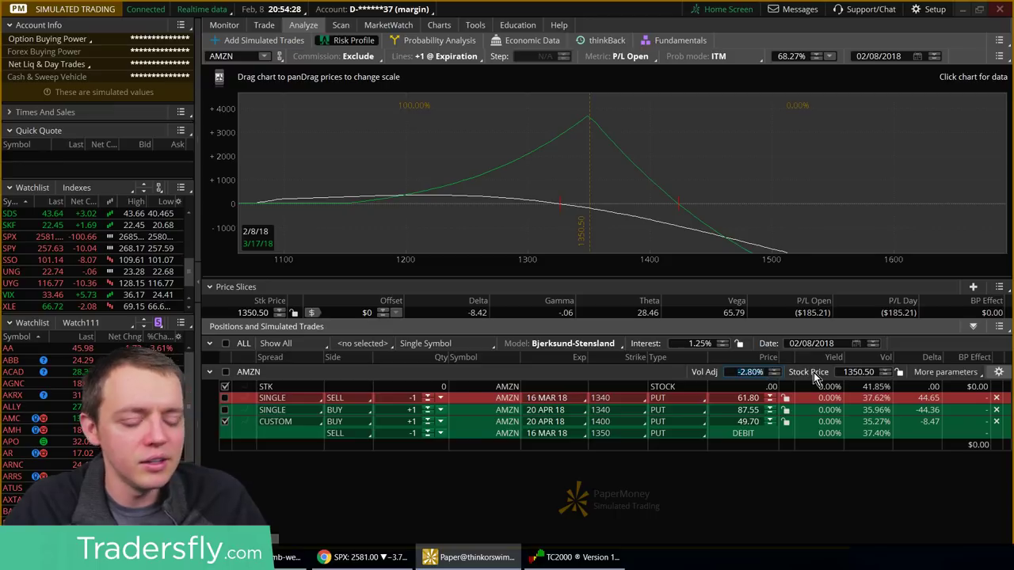
type("0")
key("Return")
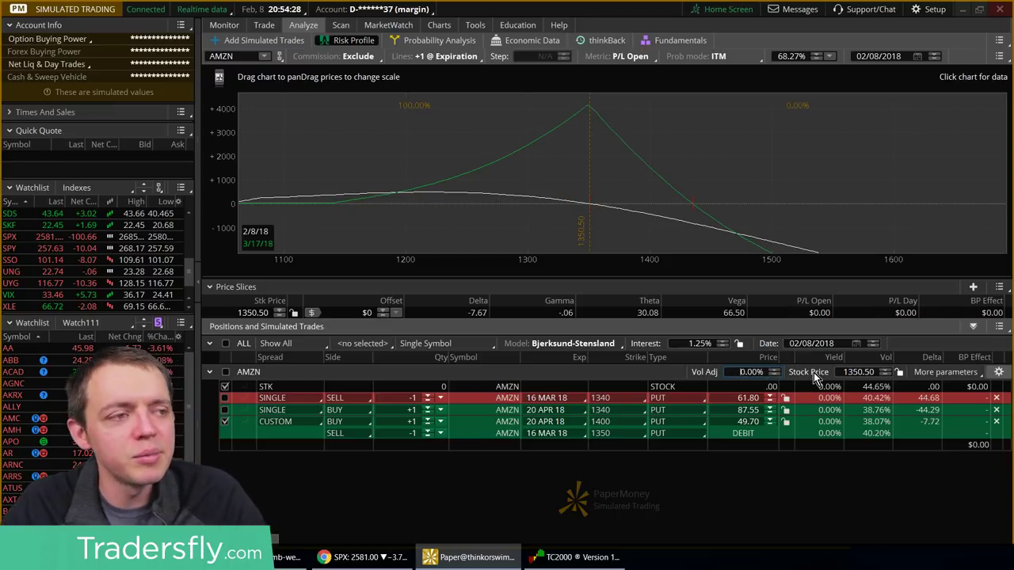
left_click(996, 374)
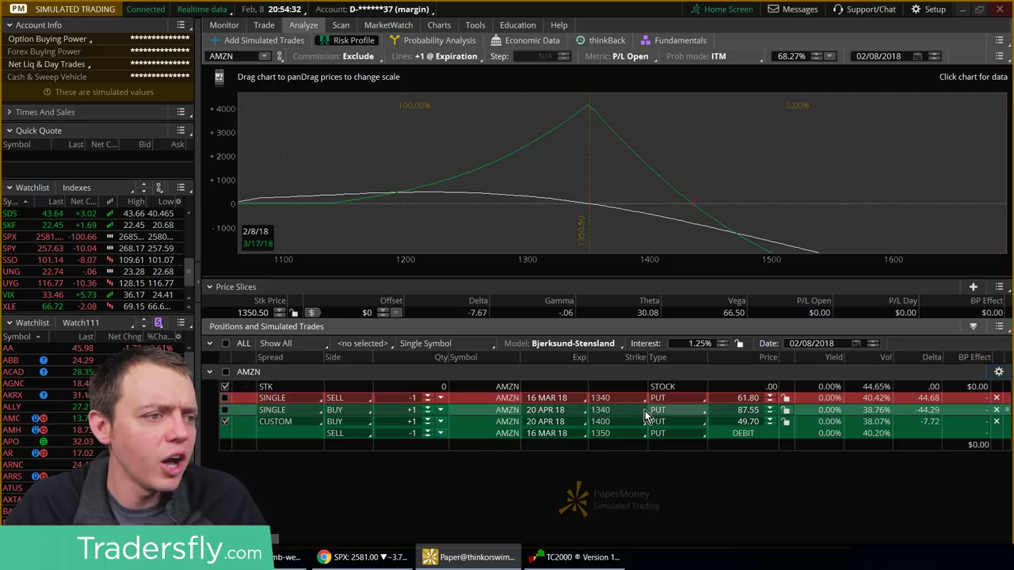
- Reduce the custom spread's 20 APR 18 buy leg strike in turn to 1390, 1380 and 1370
left_click(602, 423)
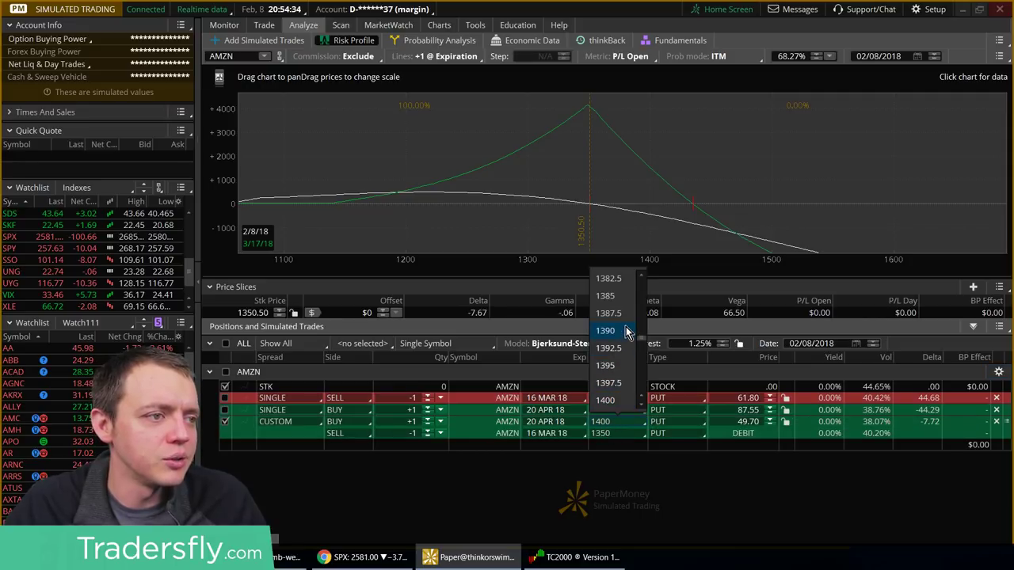
left_click(625, 331)
left_click(605, 423)
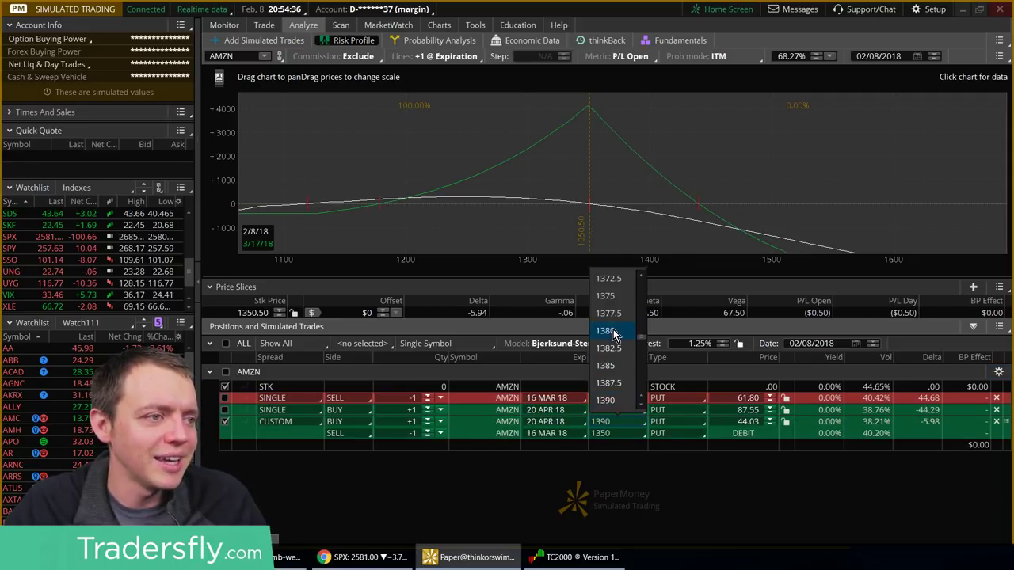
left_click(612, 331)
left_click(602, 422)
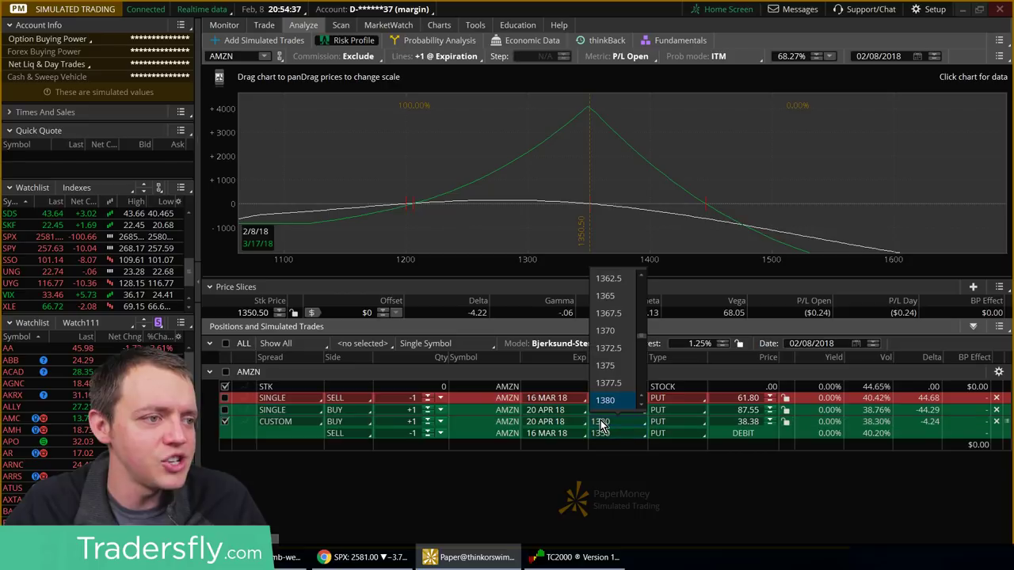
left_click(607, 331)
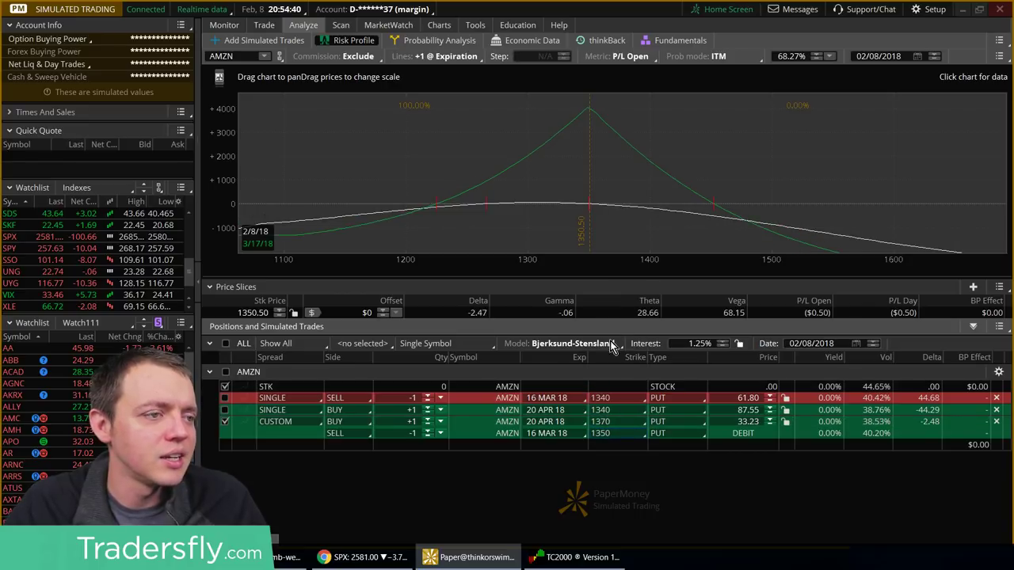
- Set the strike of the custom spread's 16 MAR 18 sell leg to 1400
left_click(616, 418)
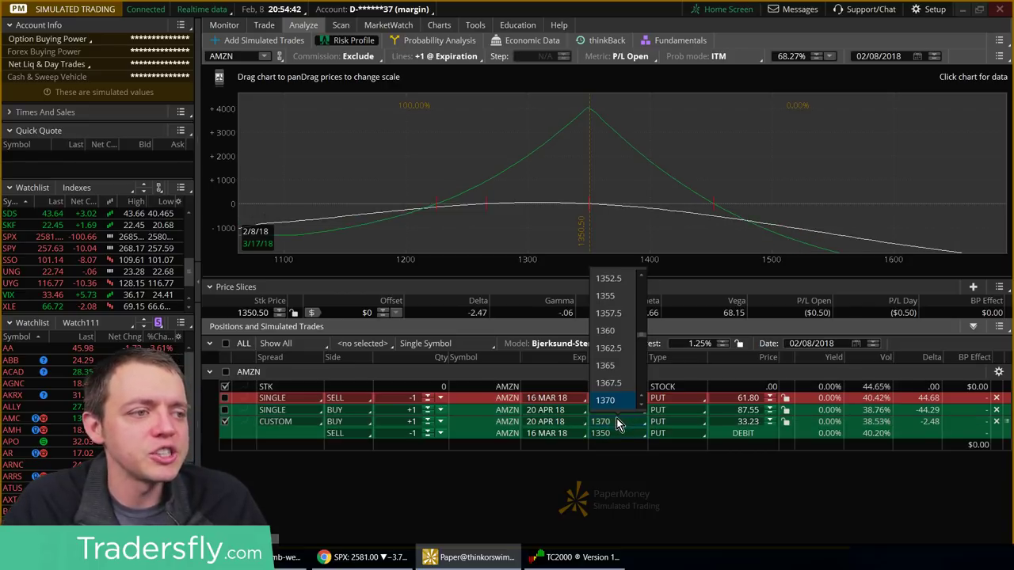
scroll(635, 303, "up", 3)
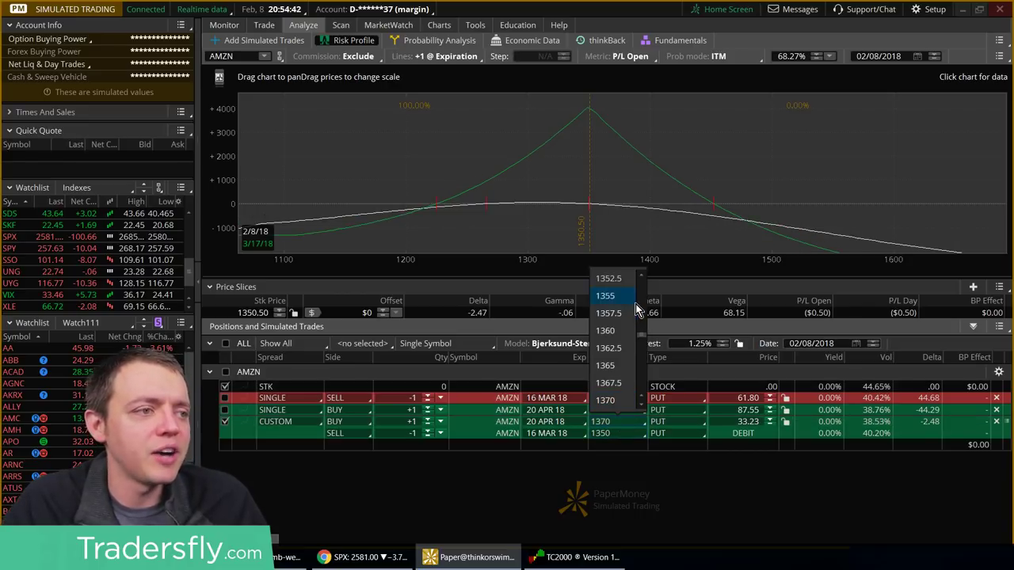
left_click(644, 426)
left_click(604, 421)
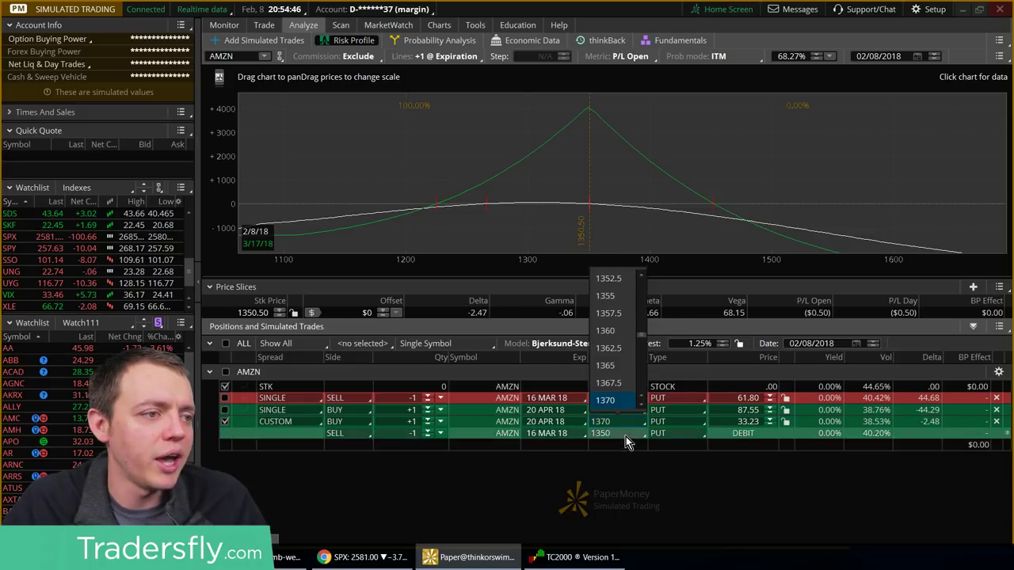
scroll(643, 392, "down", 2)
scroll(648, 388, "down", 2)
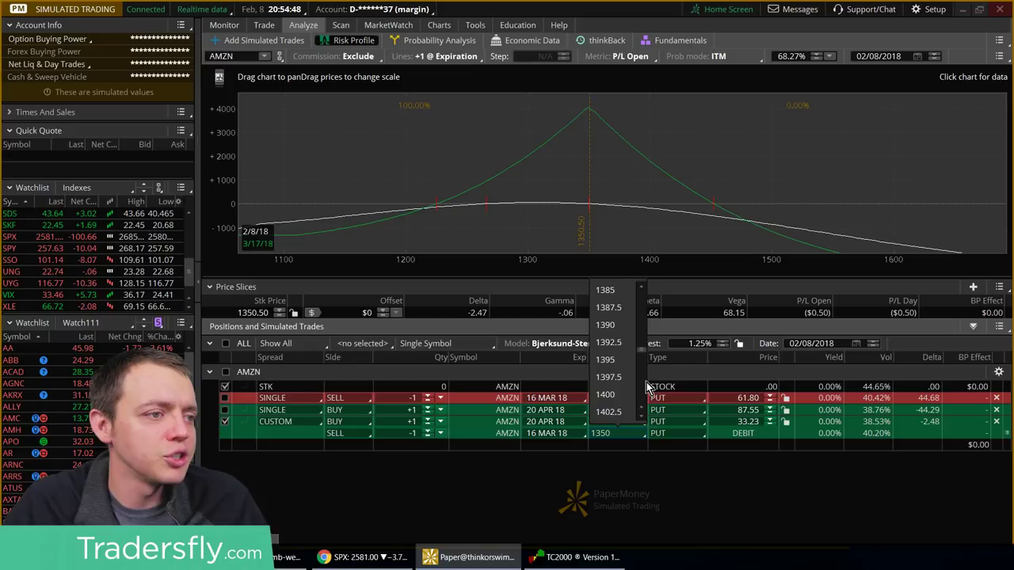
left_click(623, 402)
- Raise the custom spread's 20 APR 18 buy leg strike in turn to 1400, 1430 and 1440
left_click(611, 426)
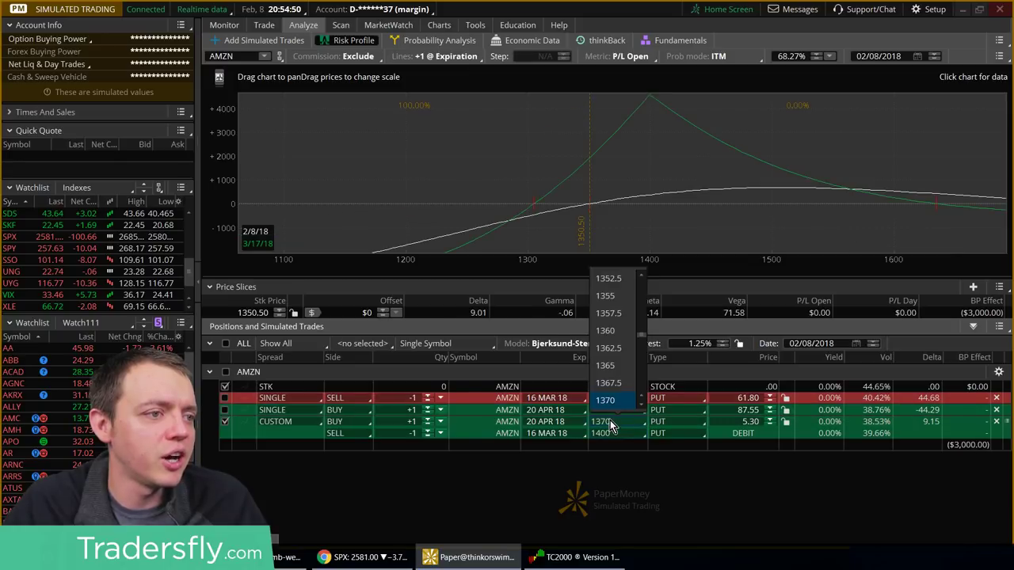
scroll(639, 373, "down", 4)
left_click(623, 367)
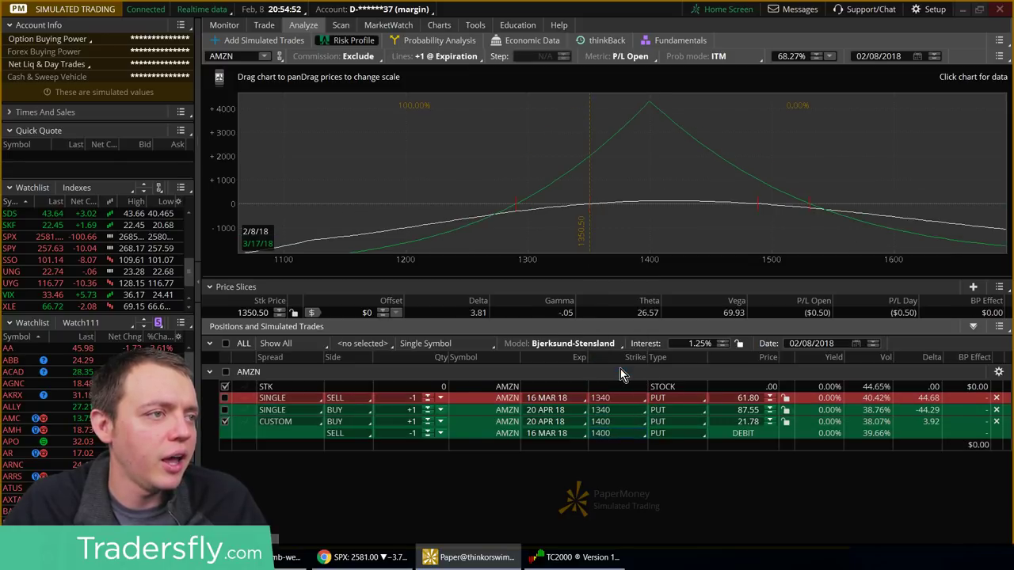
left_click(616, 425)
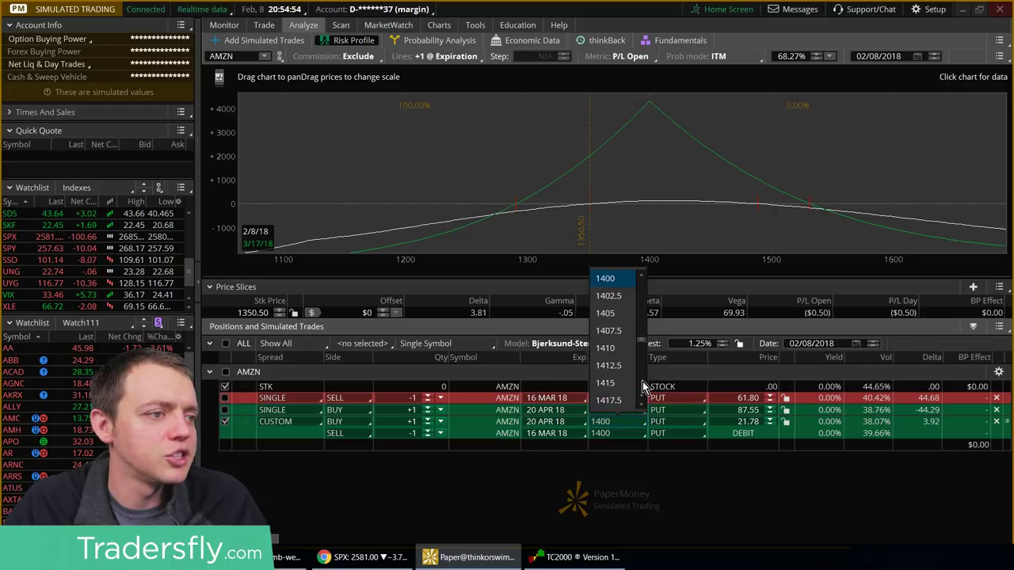
scroll(642, 381, "down", 2)
left_click(616, 362)
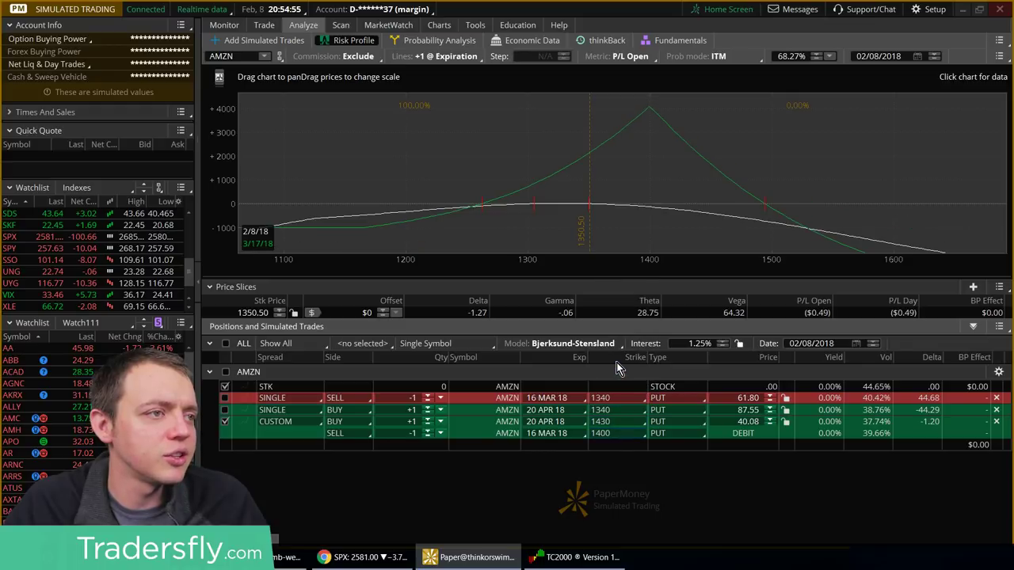
left_click(626, 421)
scroll(638, 366, "down", 2)
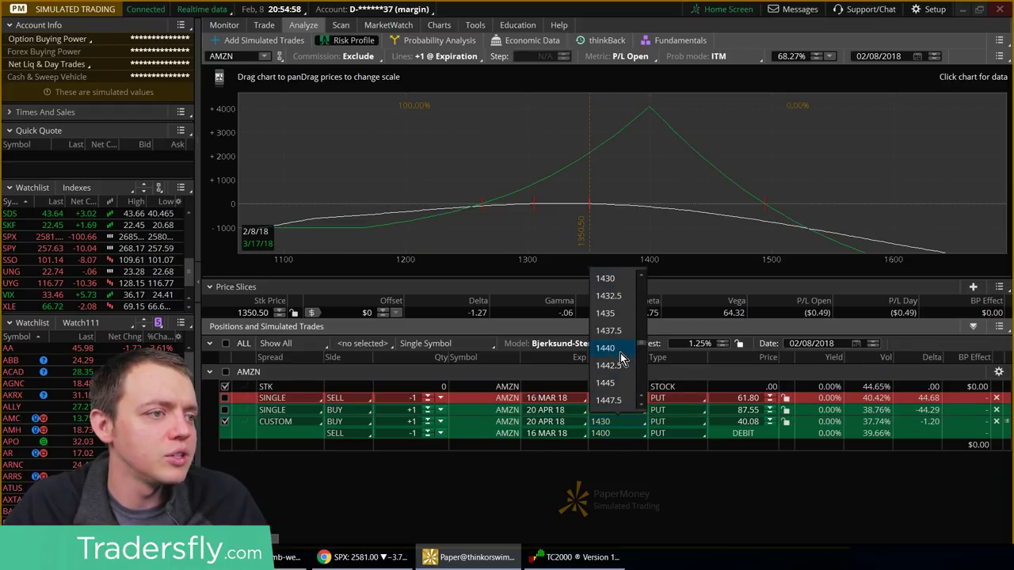
left_click(620, 348)
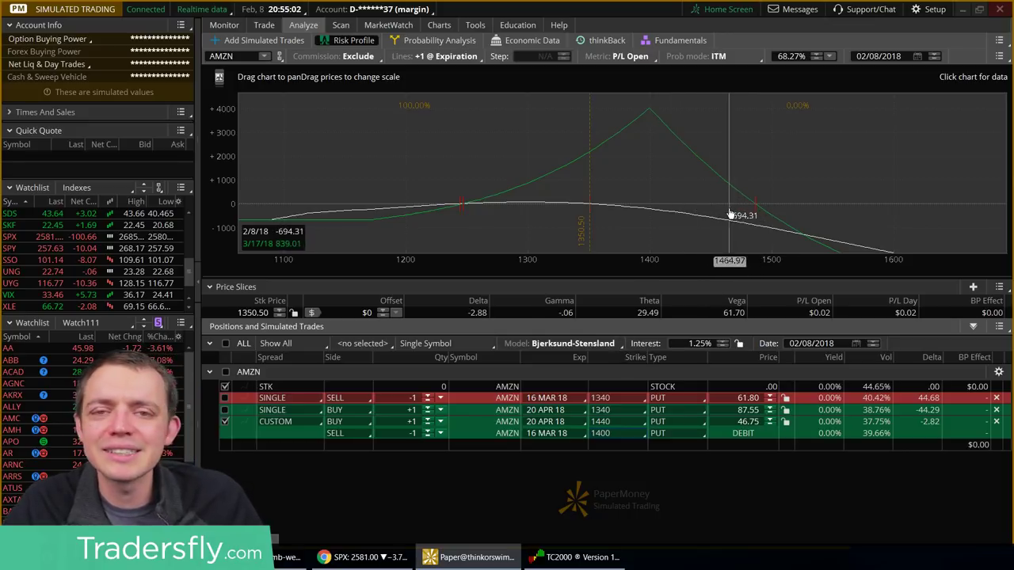
- Advance the simulated trades' analysis date day by day to 02/19/2018
left_click(879, 343)
left_click(878, 343)
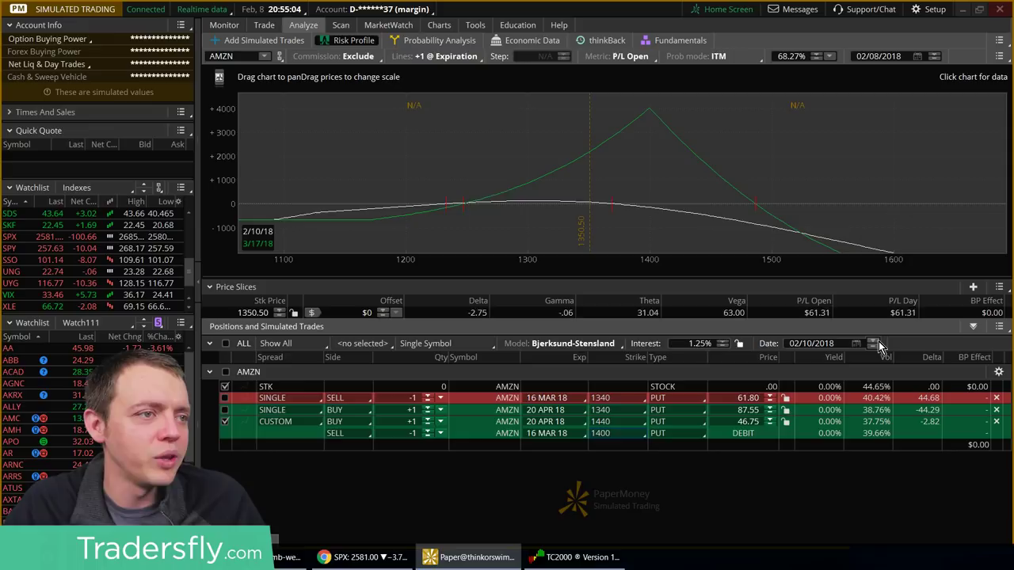
left_click(878, 341)
left_click(878, 342)
left_click(878, 342)
left_click(879, 343)
left_click(879, 343)
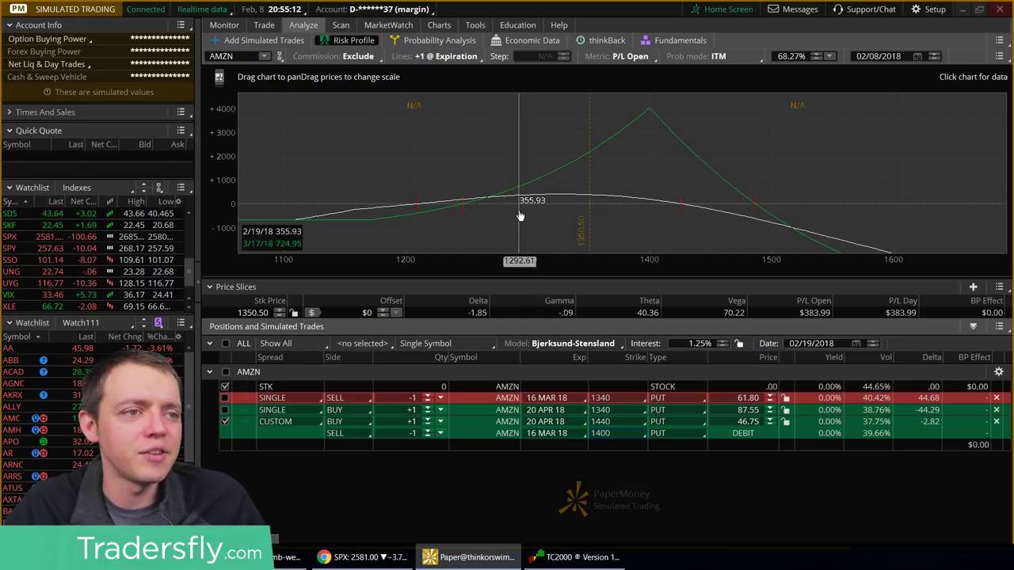
- Check the AMZN daily chart in TC2000, return to thinkorswim and set the 20 APR 18 buy leg strike to 1470
left_click(576, 556)
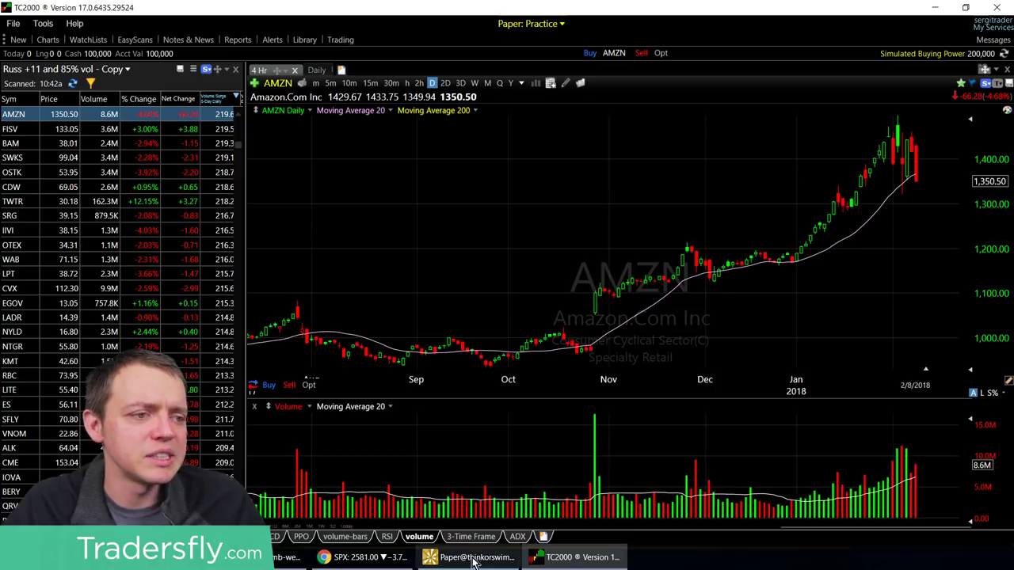
left_click(473, 558)
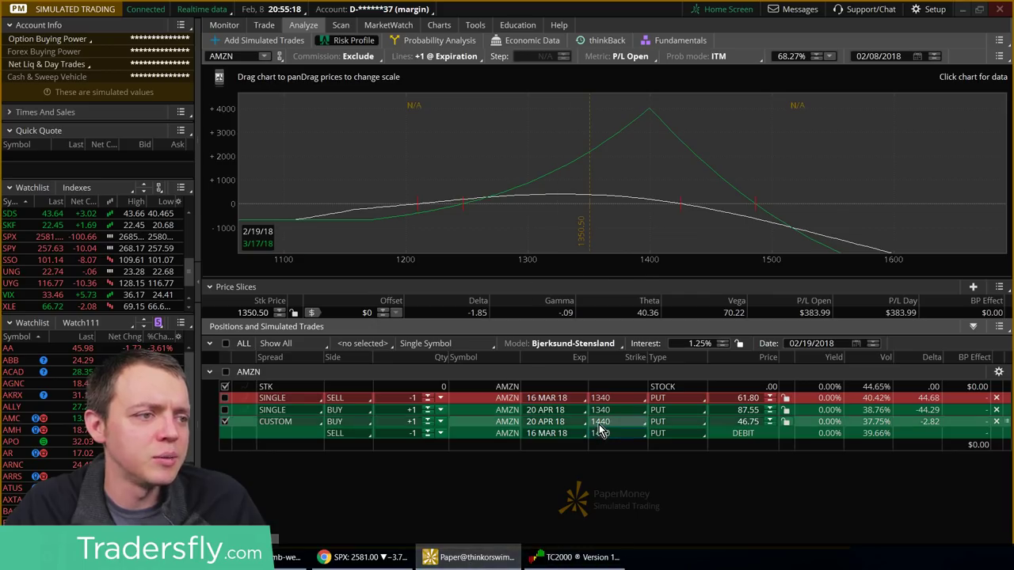
left_click(644, 423)
scroll(645, 374, "down", 4)
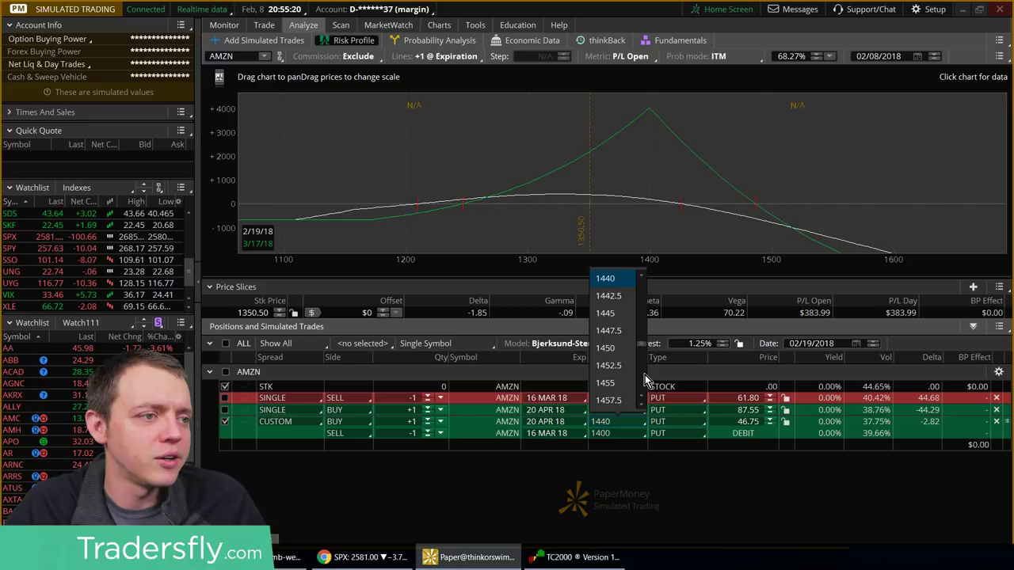
left_click(615, 367)
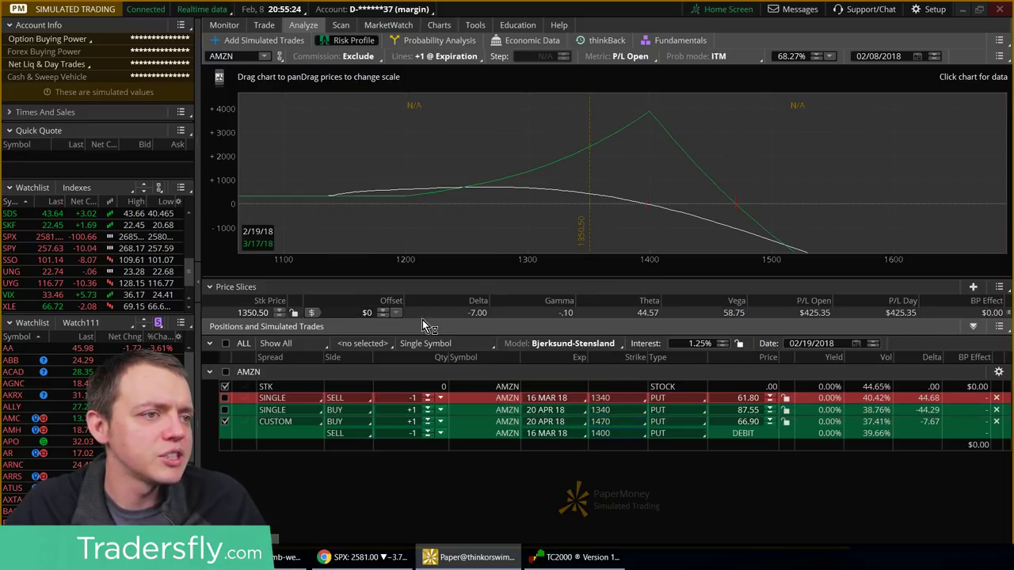
- Reset the analysis date to today (02/09/2018) and inspect the P/L curves at prices far above and below the current AMZN price
left_click(855, 344)
left_click(819, 485)
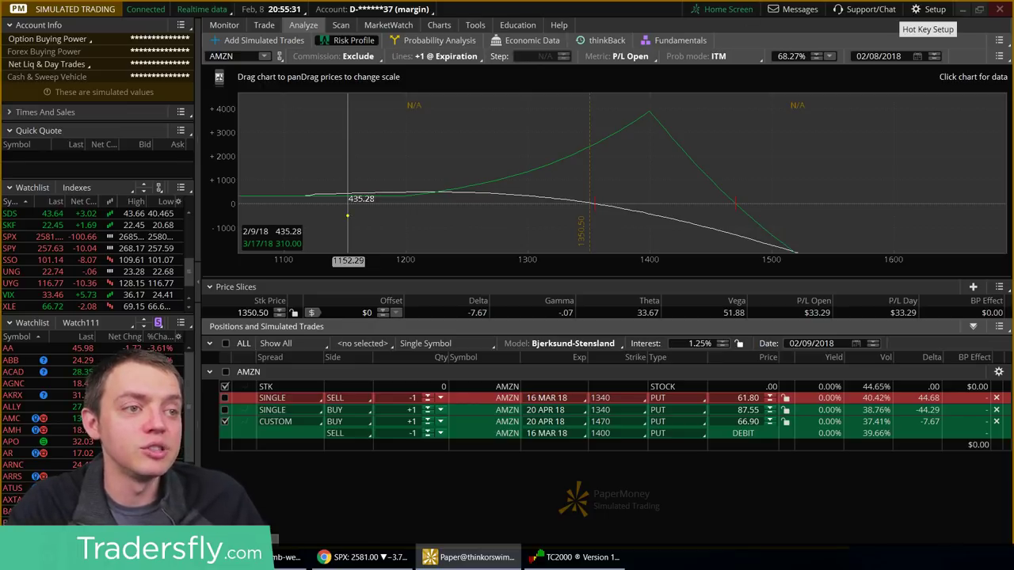
left_click_drag(271, 177, 388, 215)
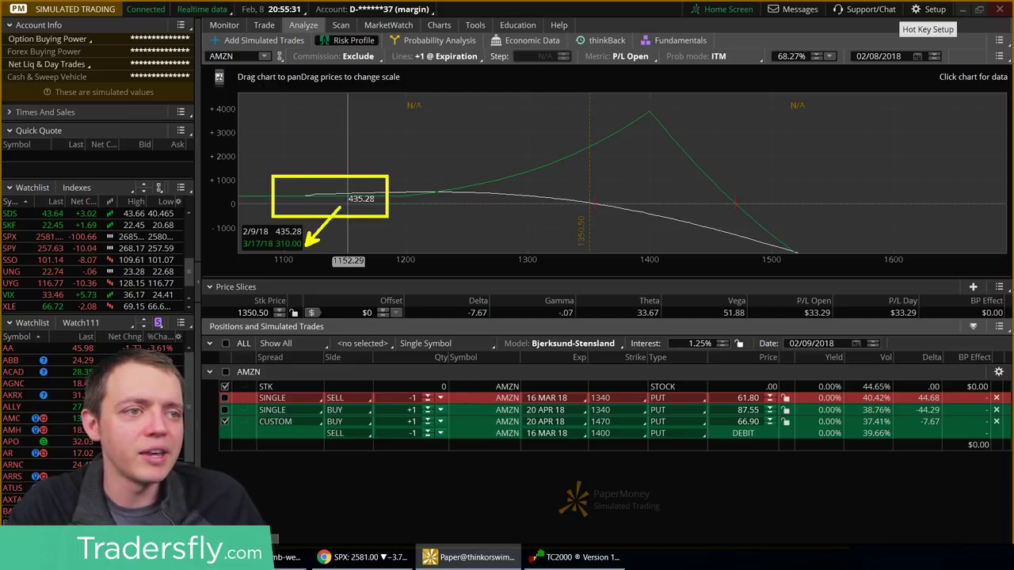
key("Escape")
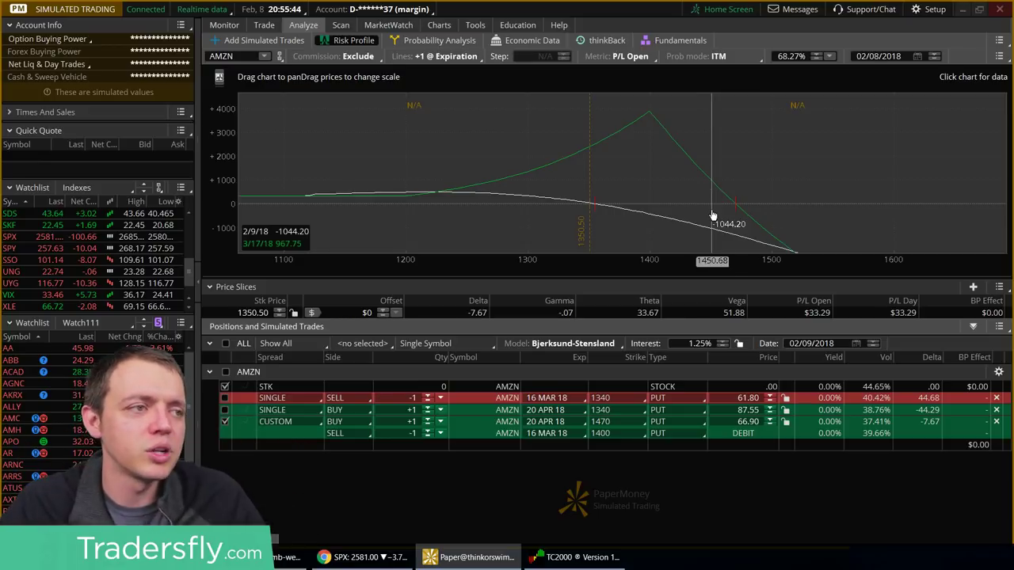
scroll(720, 231, "down", 10)
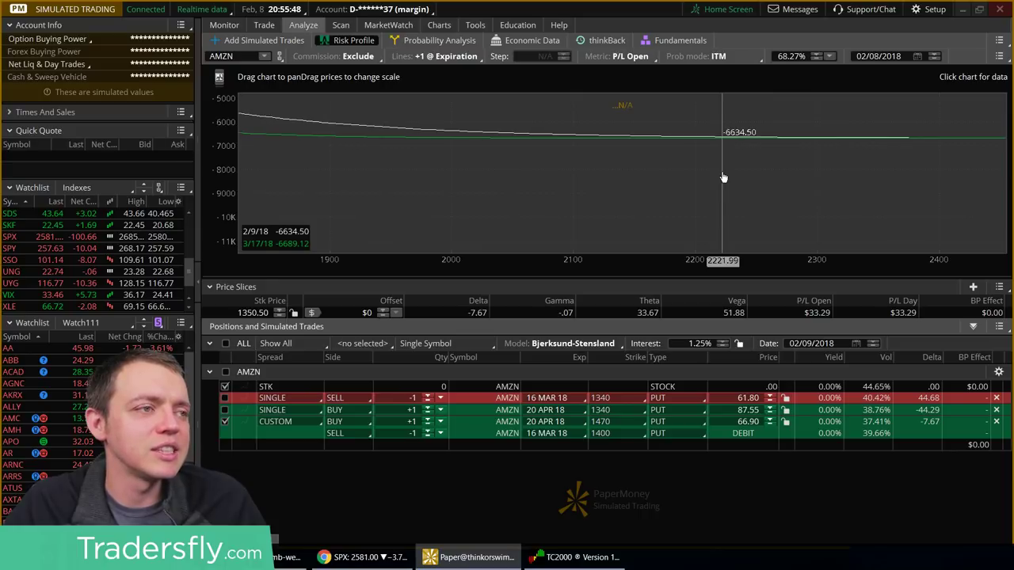
scroll(600, 182, "up", 9)
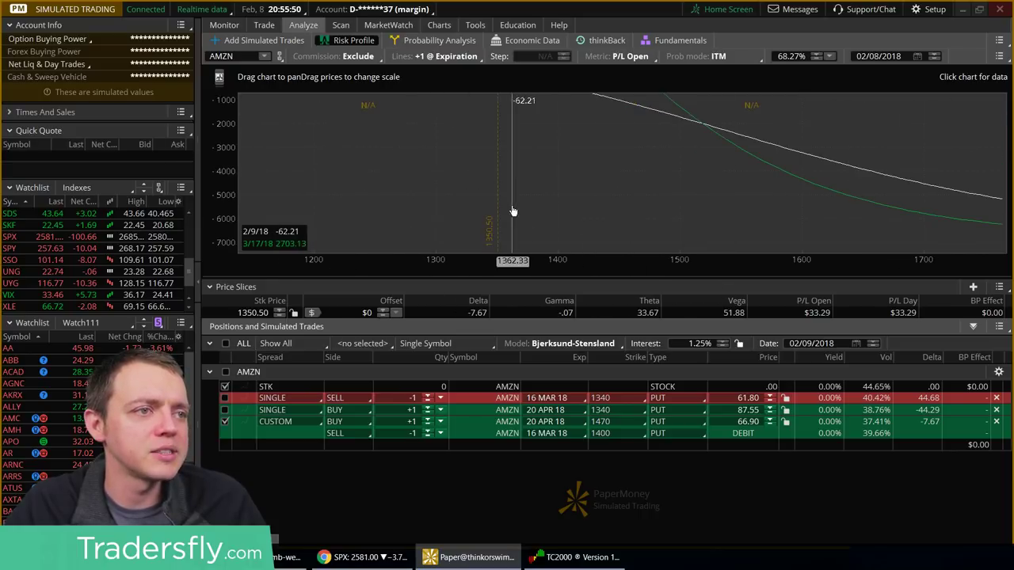
scroll(514, 211, "up", 3)
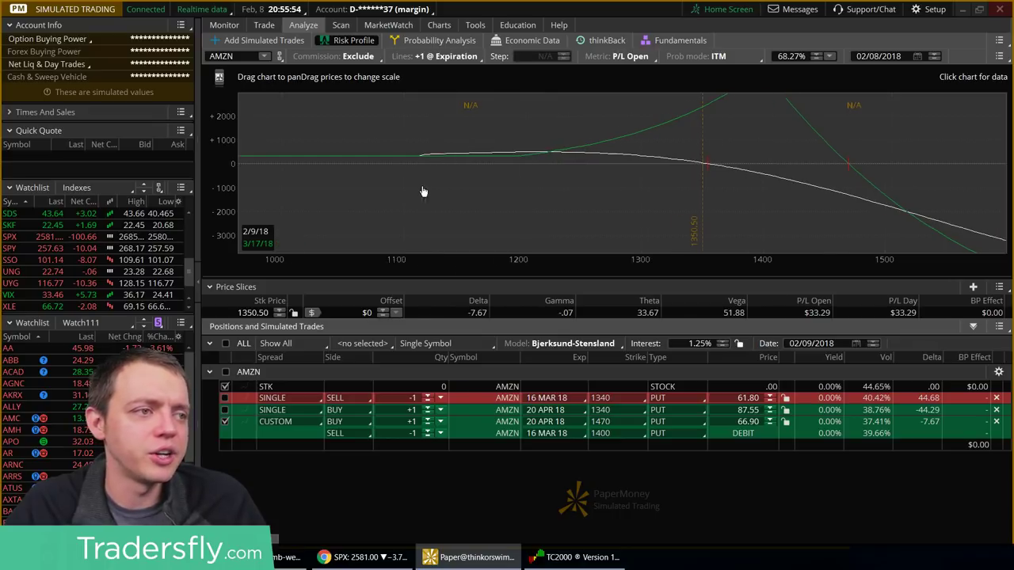
scroll(420, 190, "down", 2)
- Advance the analysis date stepwise to 02/22/2018 for the 1470/1400 custom spread
left_click(875, 342)
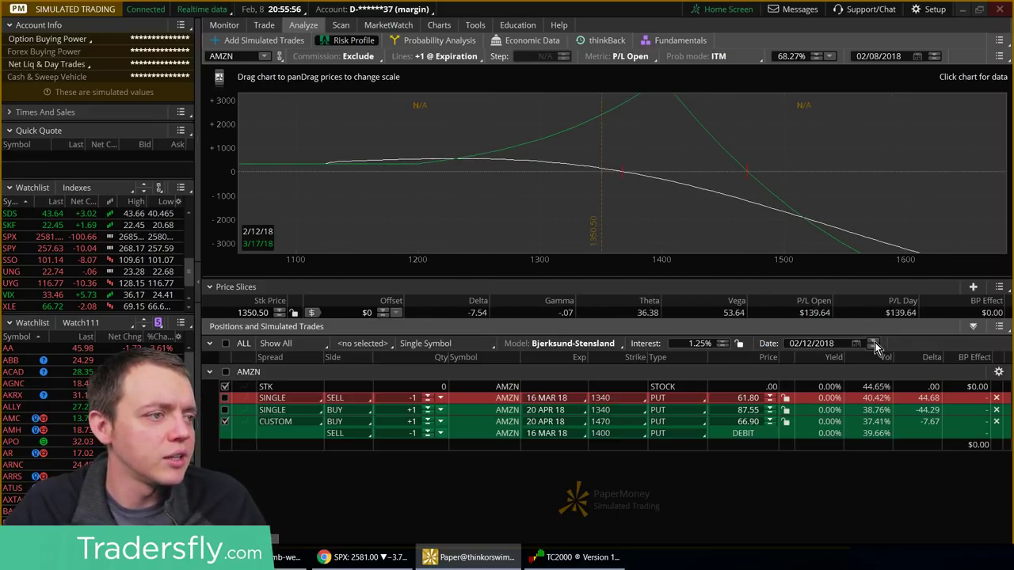
left_click(874, 342)
left_click(875, 342)
left_click(874, 343)
left_click(875, 343)
left_click(875, 343)
left_click(874, 343)
left_click(874, 343)
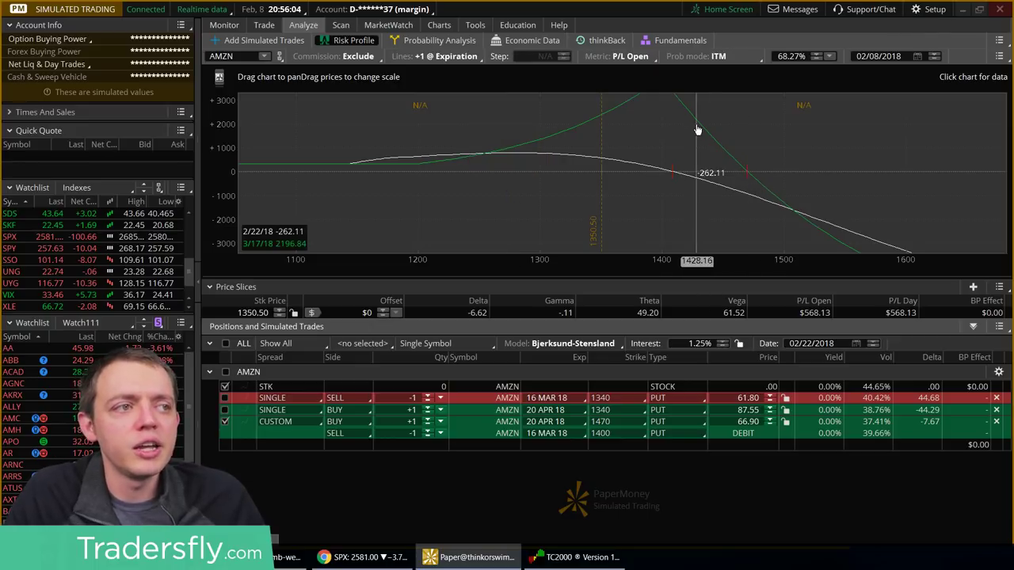
- Bring the expiration curve's peak into view and return the analysis date to today, 02/09/2018
left_click_drag(697, 127, 660, 163)
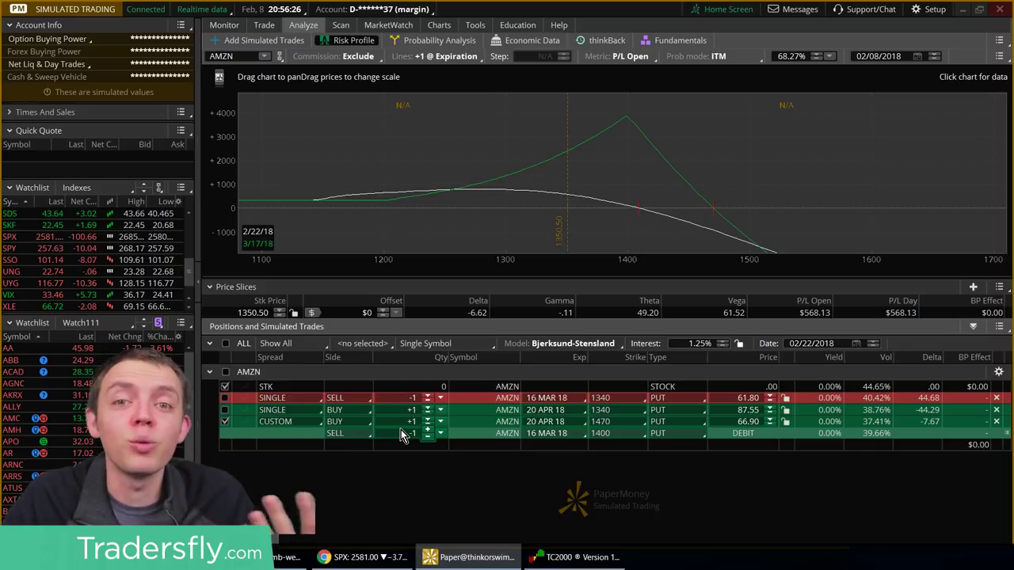
left_click(863, 345)
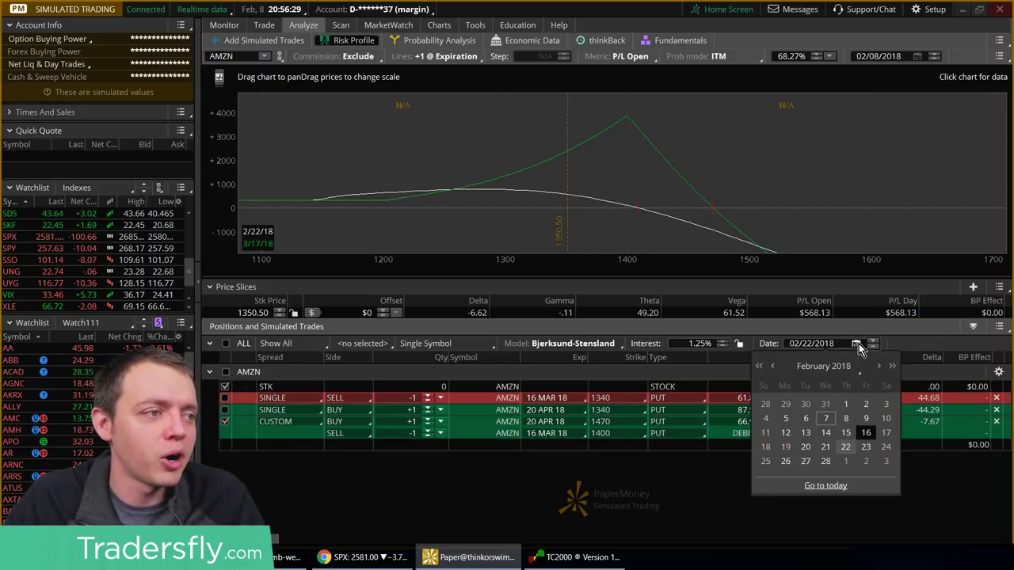
left_click(813, 485)
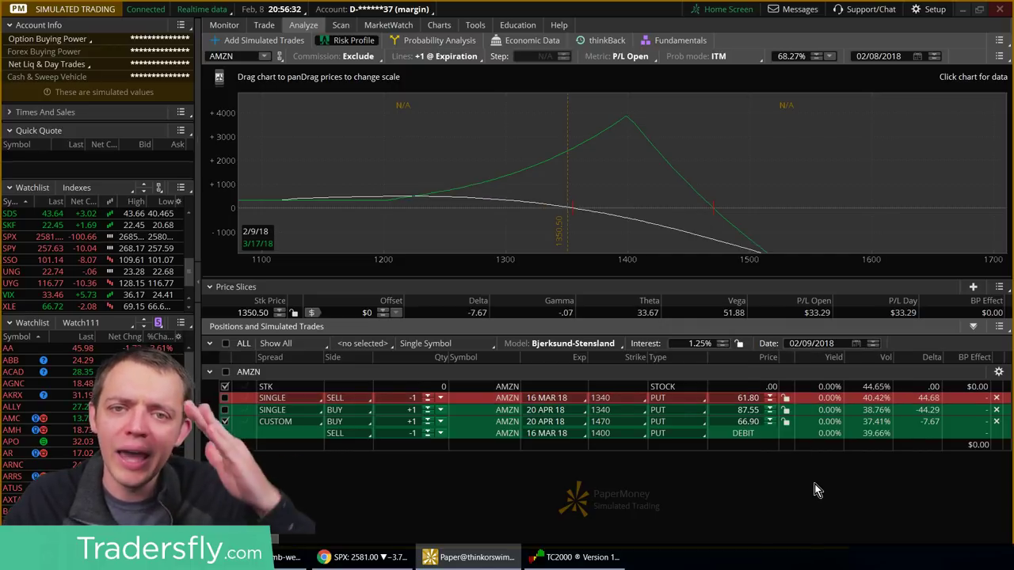